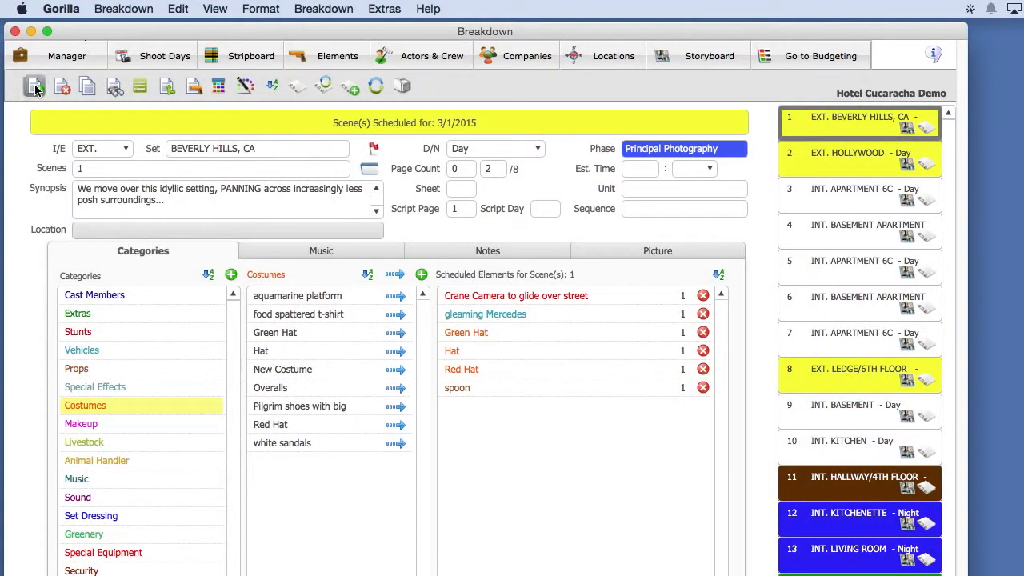
- Create a new breakdown sheet with I/E set to EXT., Set to KITCHEN and D/N to Morning
left_click(35, 88)
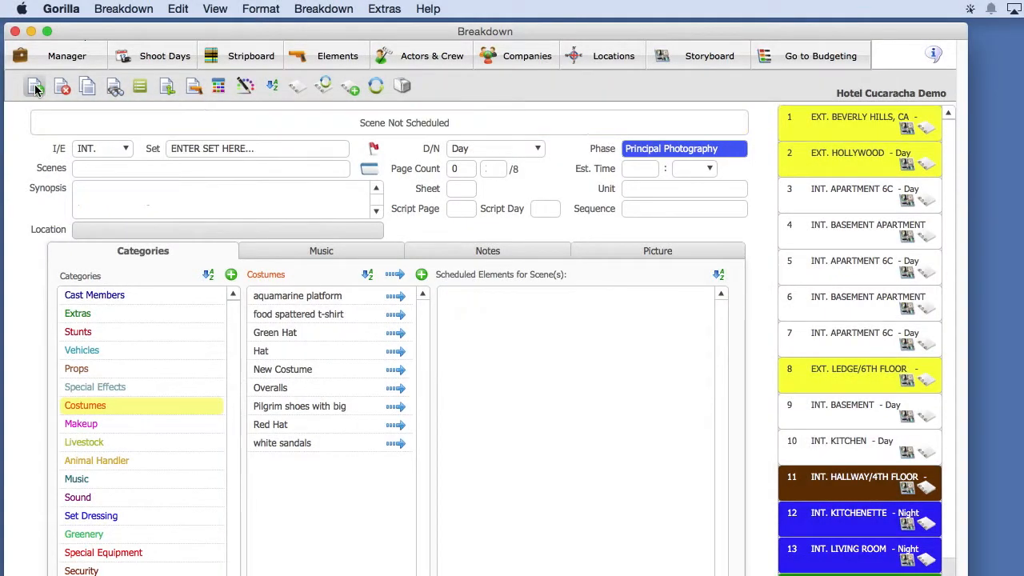
left_click(96, 148)
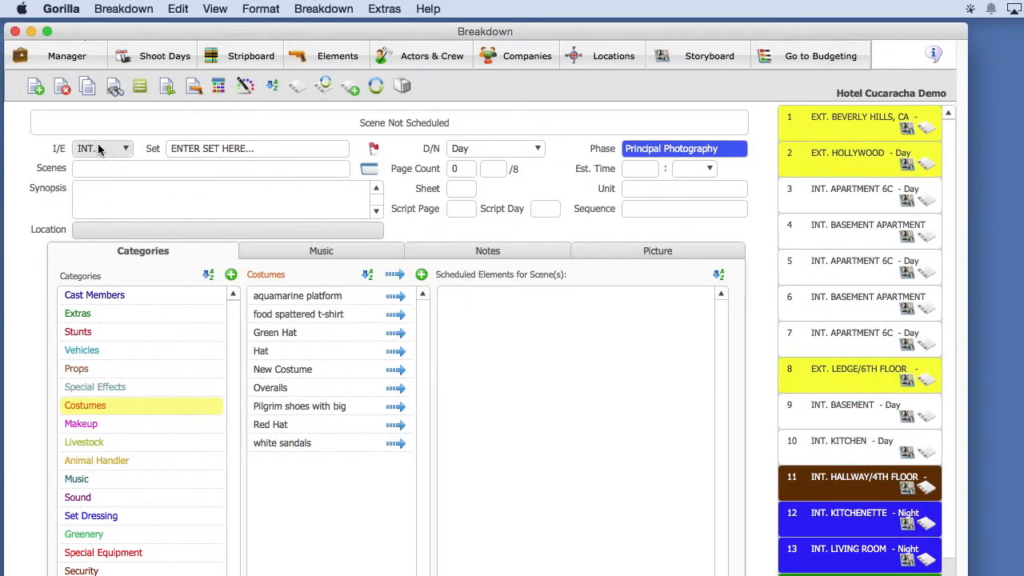
left_click(100, 138)
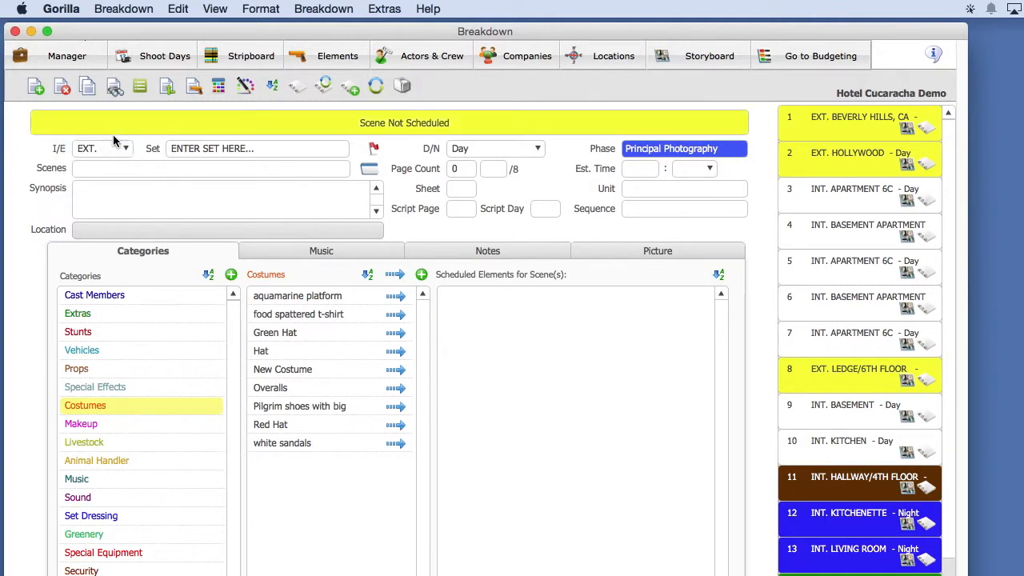
left_click(205, 149)
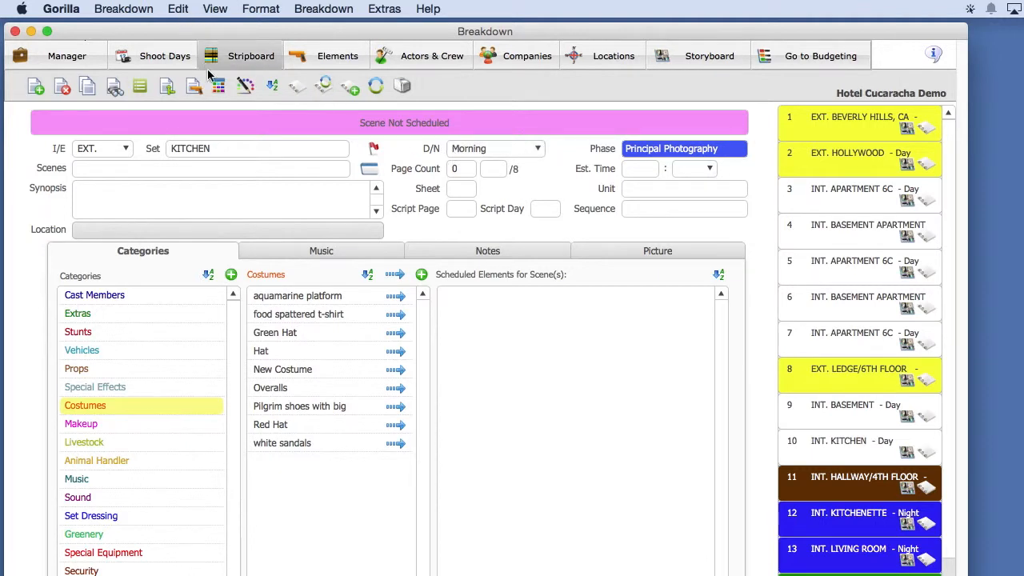
- Examine the Stripboard Colors settings, including the color choices for the INT. Morning cell and the text color for axis A2
left_click(244, 85)
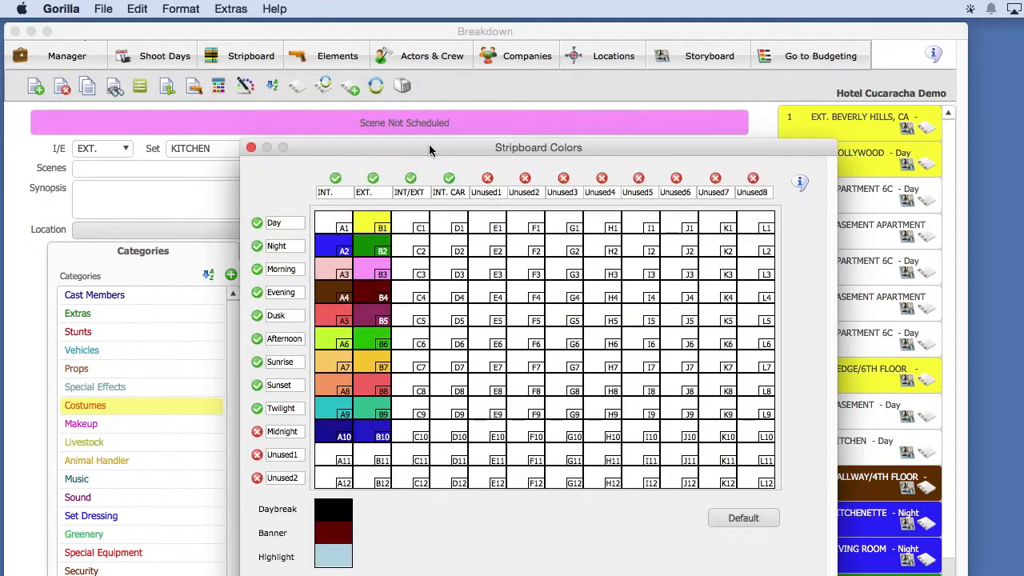
left_click_drag(436, 149, 416, 124)
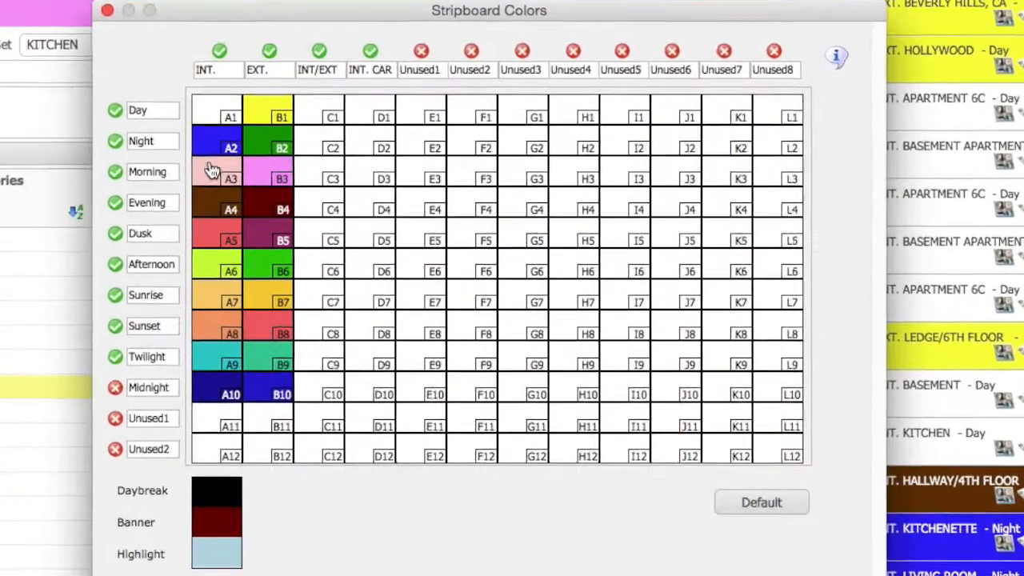
left_click(209, 169)
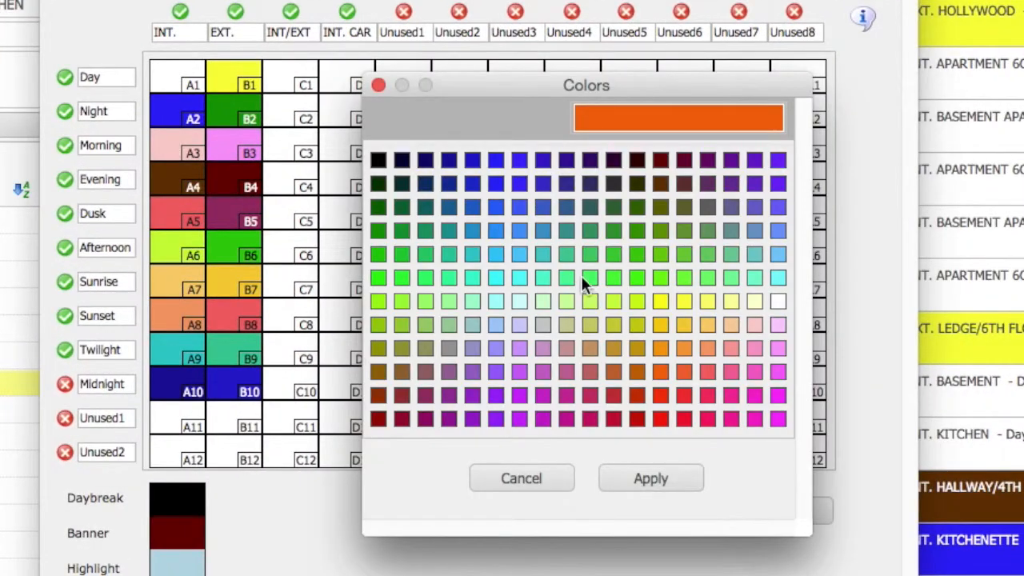
left_click(504, 476)
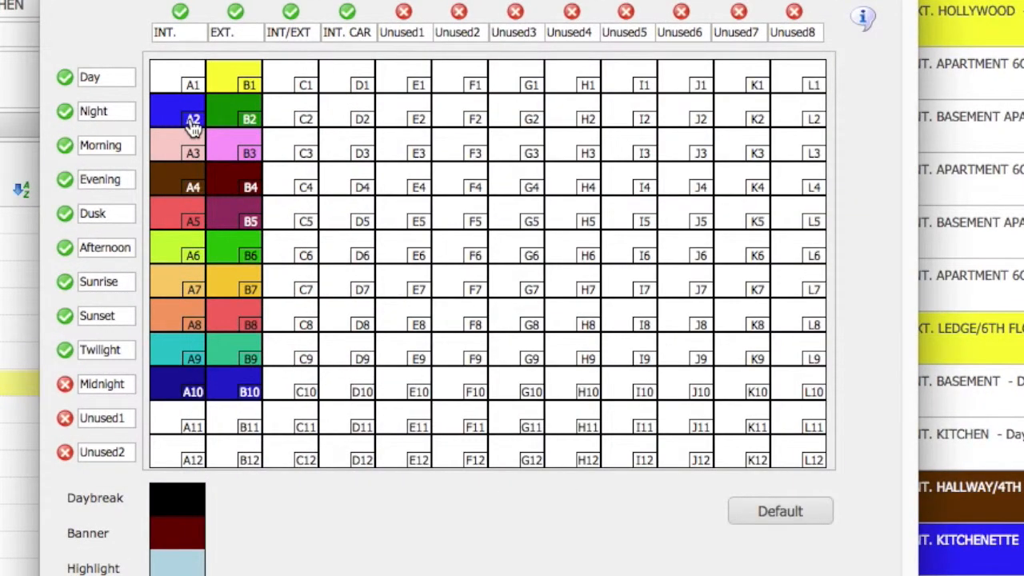
left_click(194, 120)
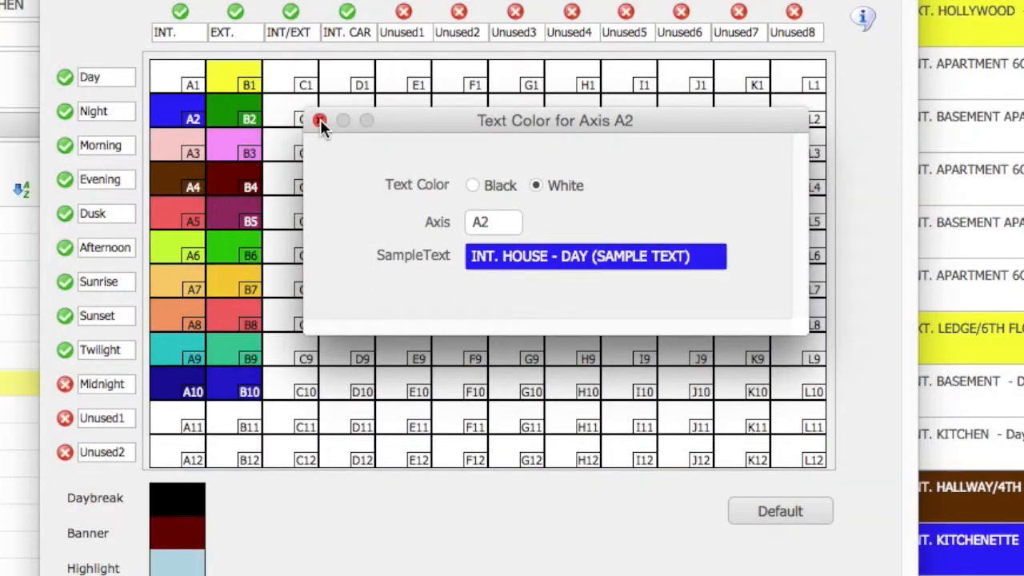
left_click(319, 120)
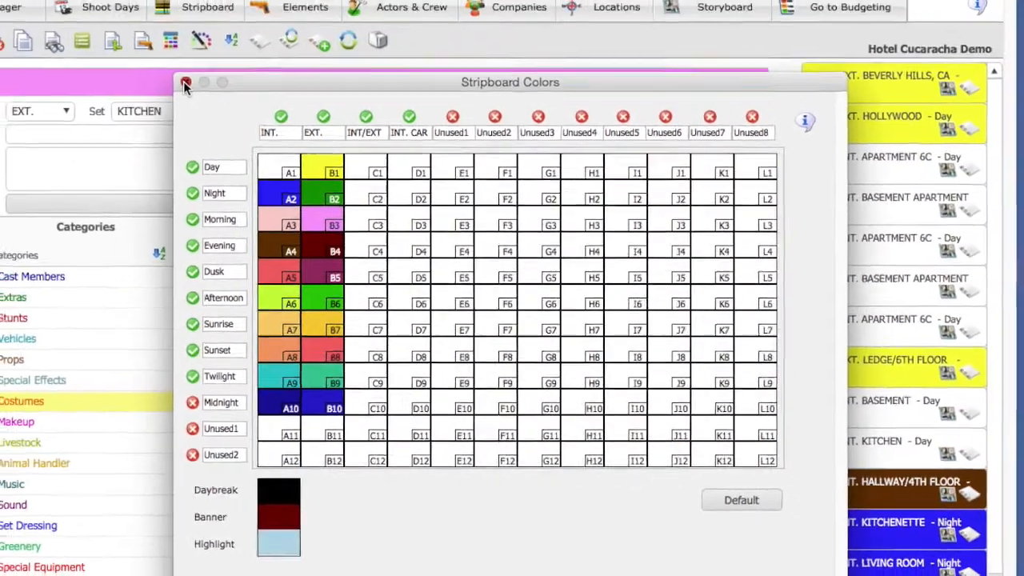
left_click(185, 84)
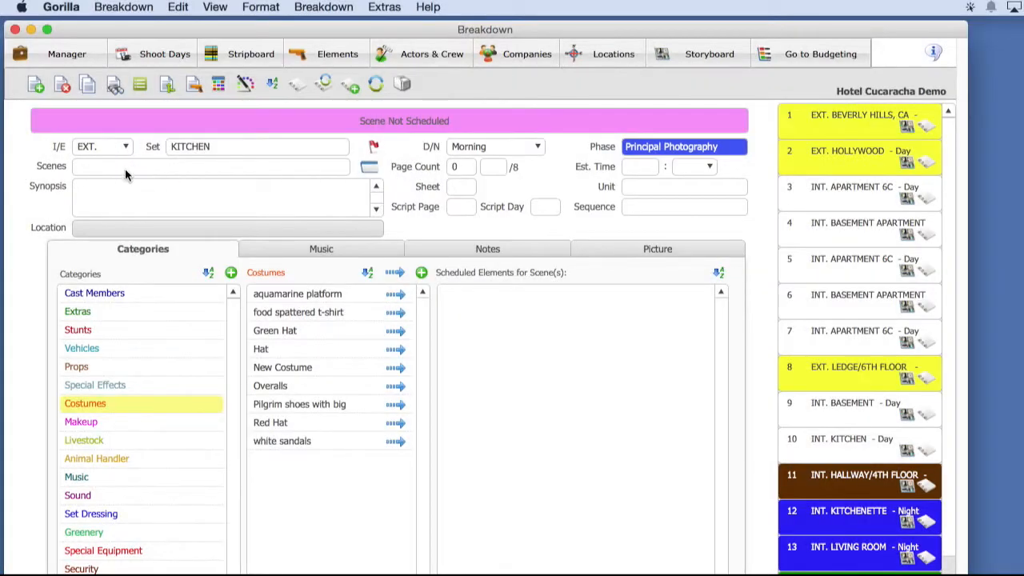
- Number the new kitchen sheet as scene 20 and set its page count to 4/8
left_click(103, 165)
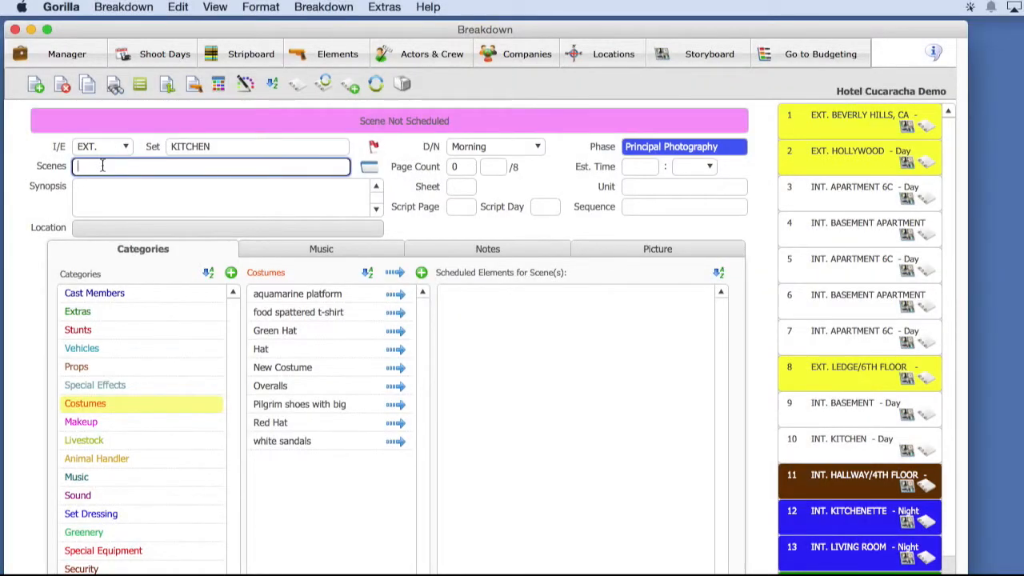
type("20")
left_click(42, 206)
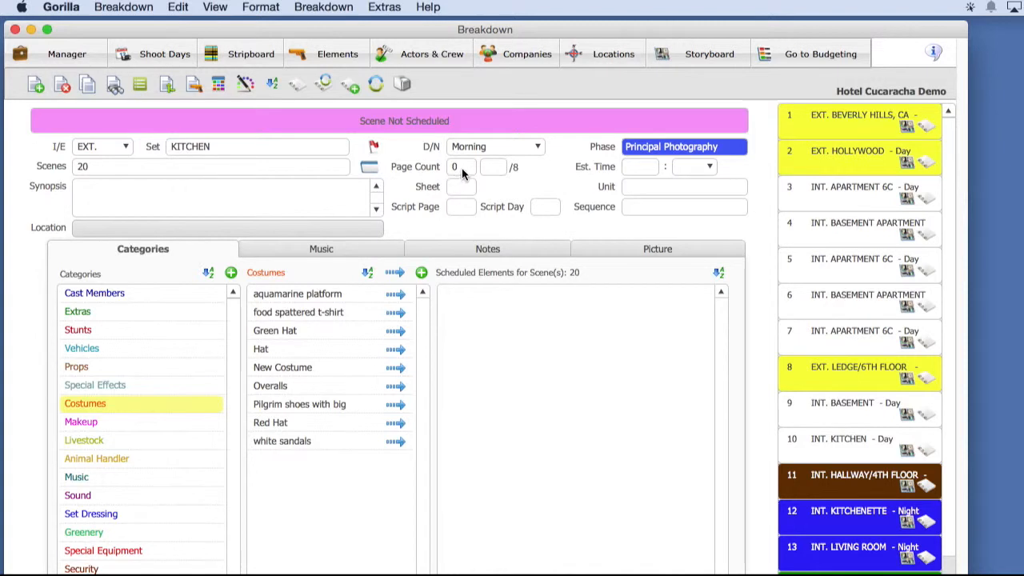
left_click(493, 167)
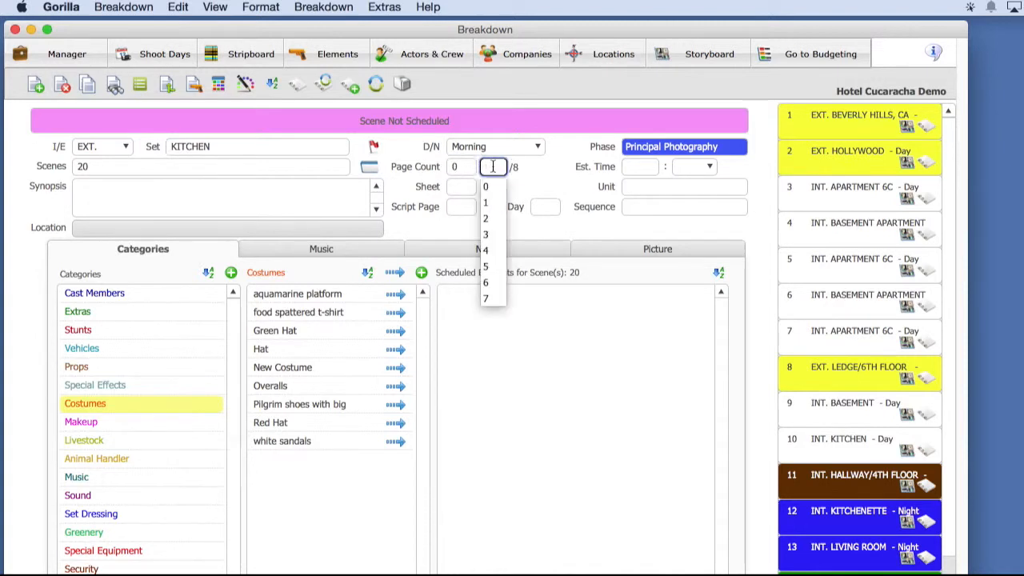
type("4")
key("Tab")
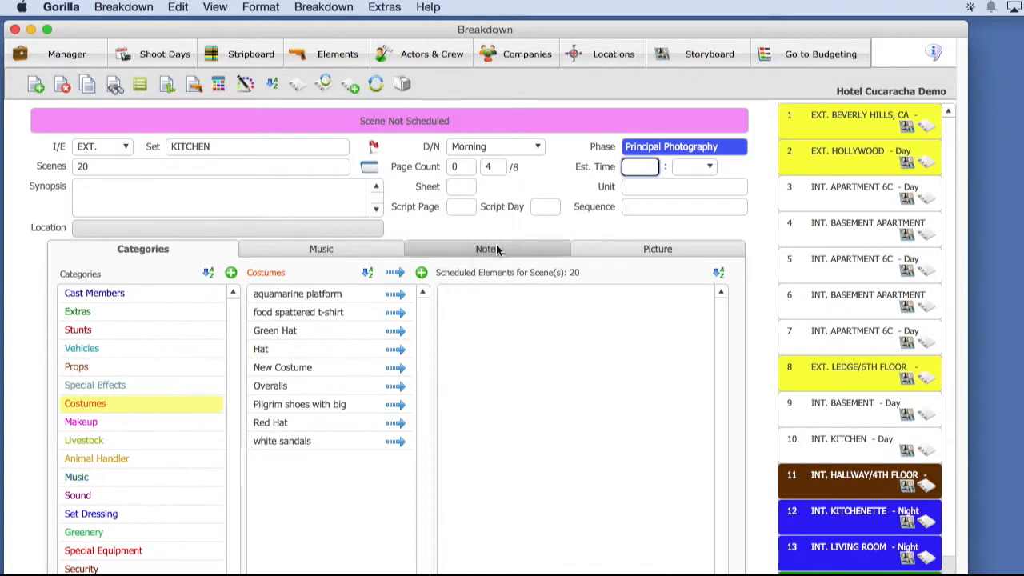
left_click(509, 201)
- Fill in scene 20's synopsis with "Enter what happens here...."
left_click(91, 195)
type("Enter")
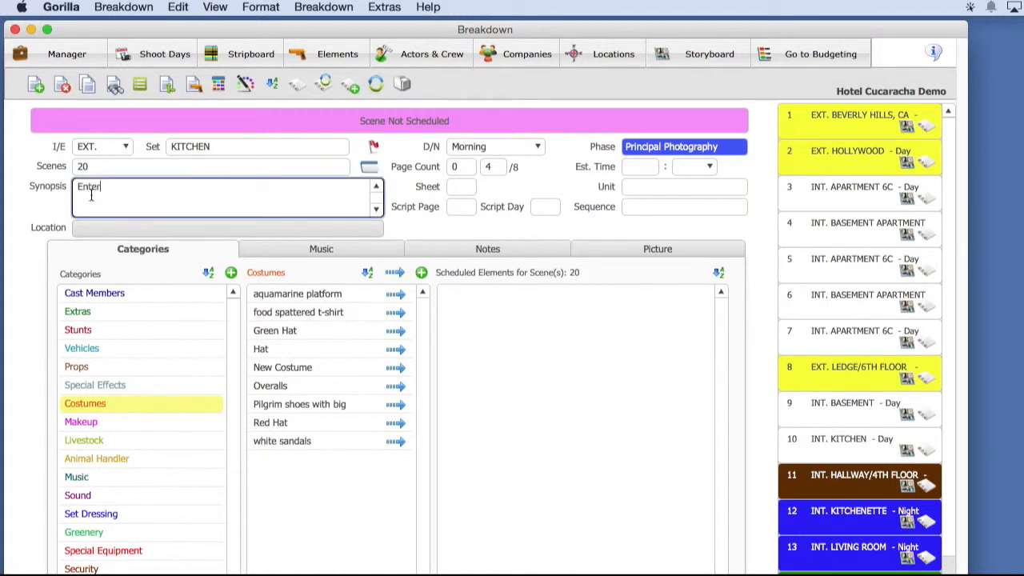
type(" what happens here....")
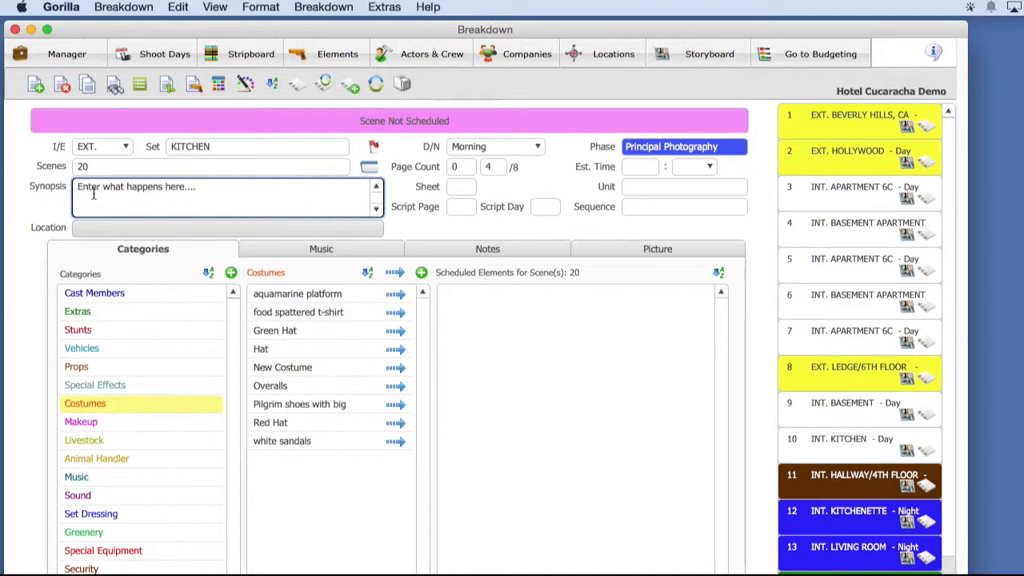
left_click(41, 202)
- Add the cast member CHUBBY to the scheduled elements of scene 20
left_click(84, 295)
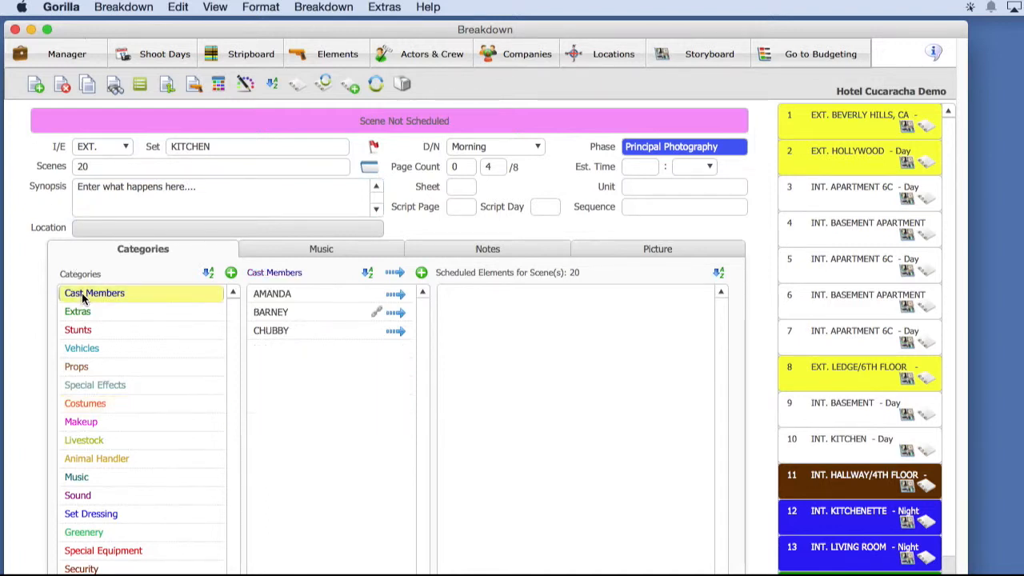
left_click(322, 331)
left_click_drag(321, 330, 447, 317)
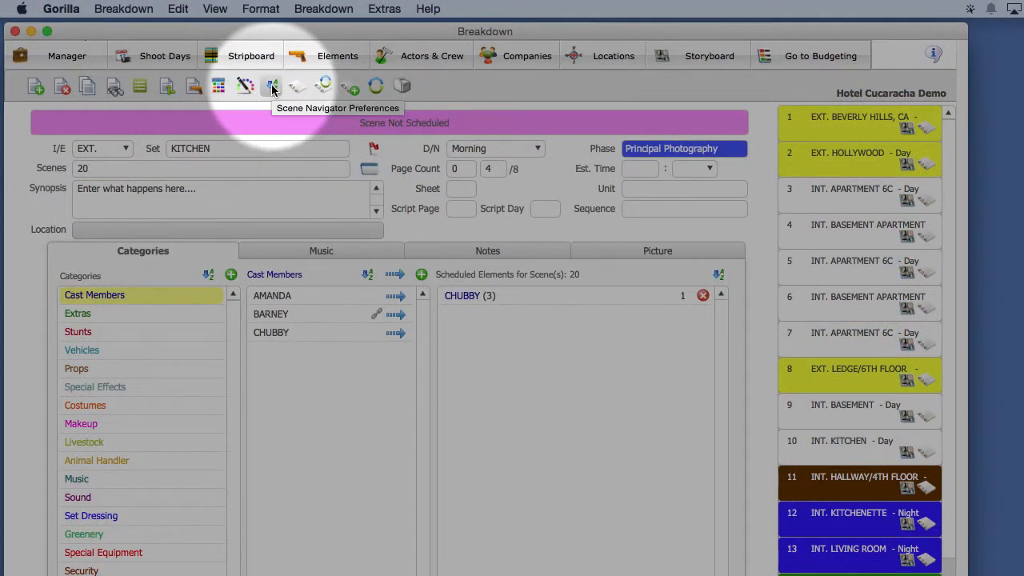
- Check the sort criteria offered for the Scene Navigator and leave them as they are
left_click(273, 88)
left_click(415, 126)
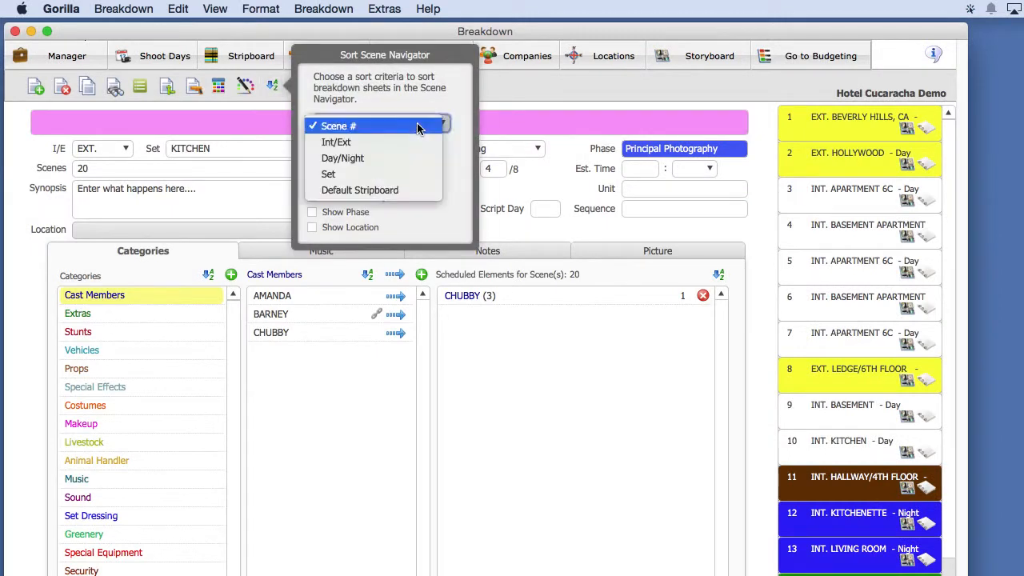
left_click(441, 36)
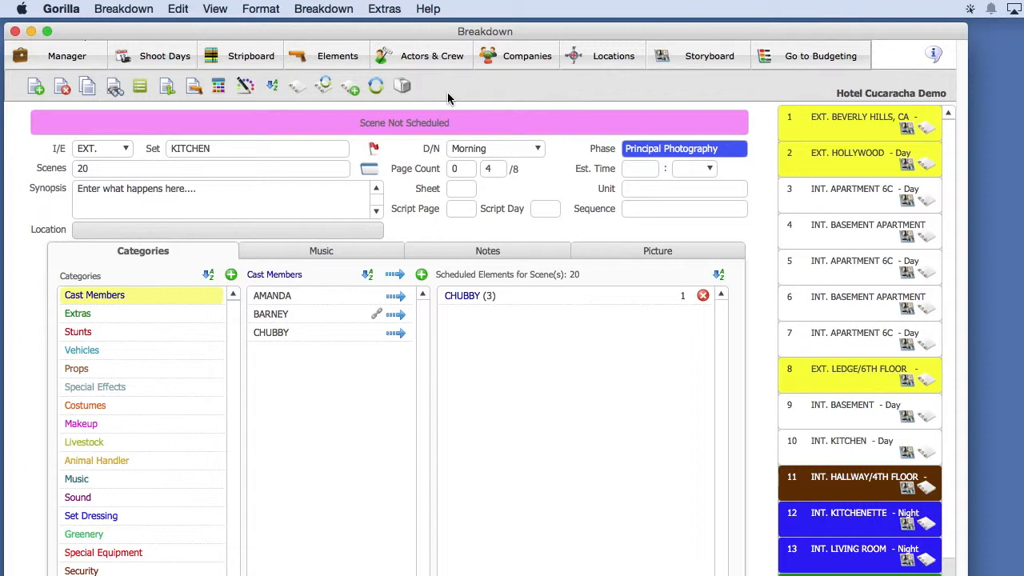
- Open the list of all breakdown sheets and sort it by I/E and by Set
left_click(140, 87)
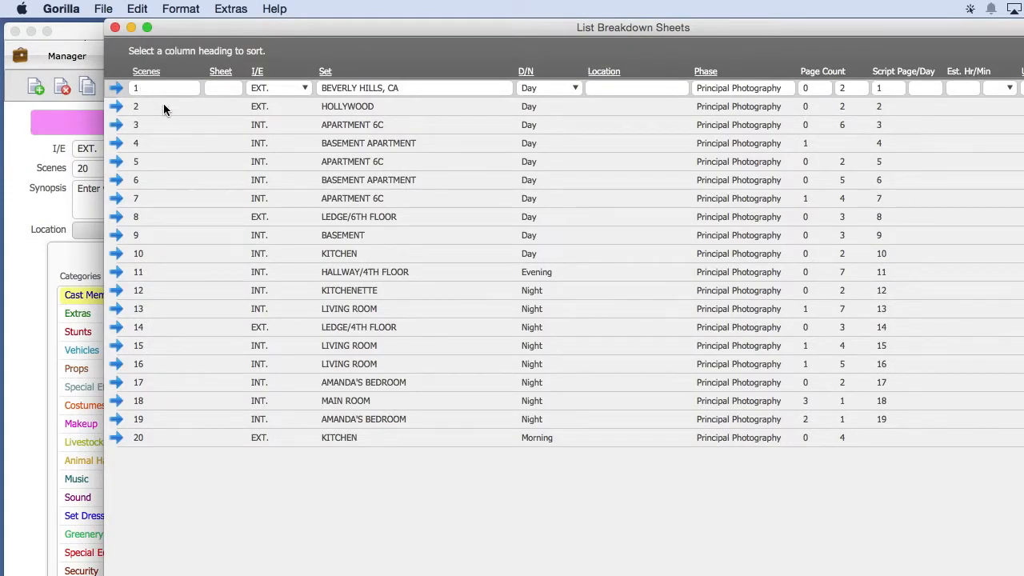
left_click_drag(295, 24, 200, 26)
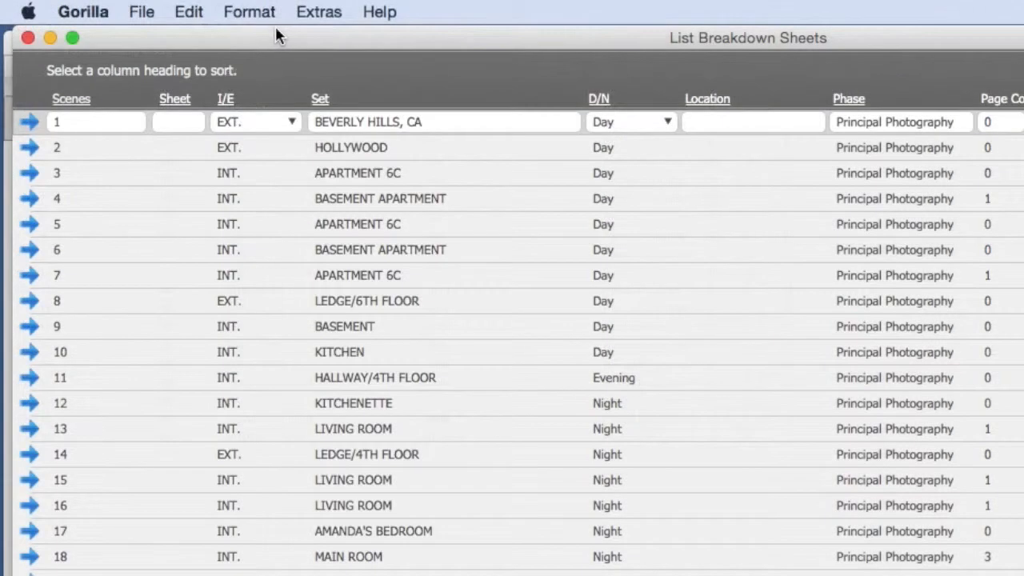
left_click(226, 99)
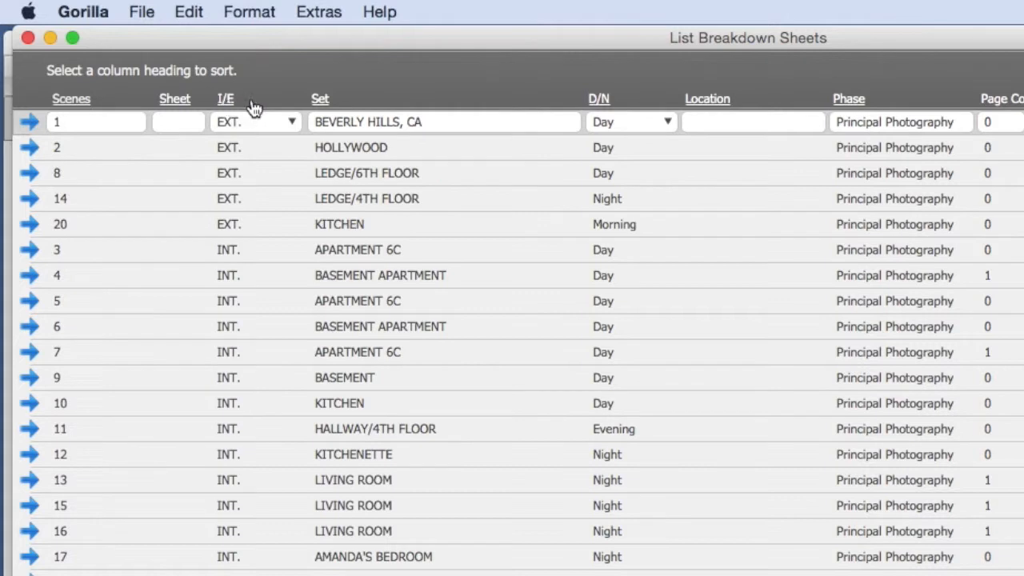
left_click(319, 100)
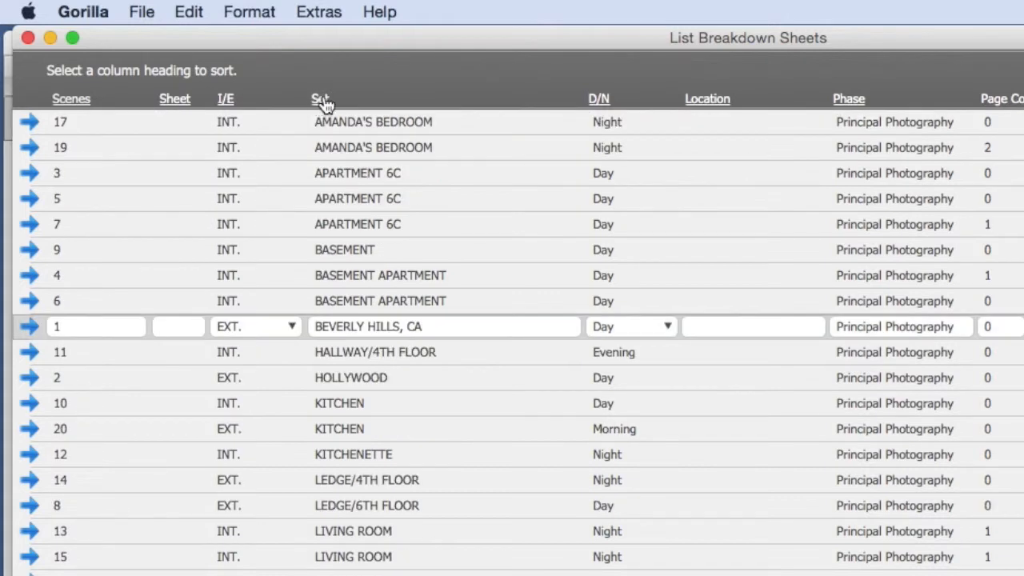
- Check the editable Set and D/N fields of the Beverly Hills scene and sort the list by scene number
left_click(440, 325)
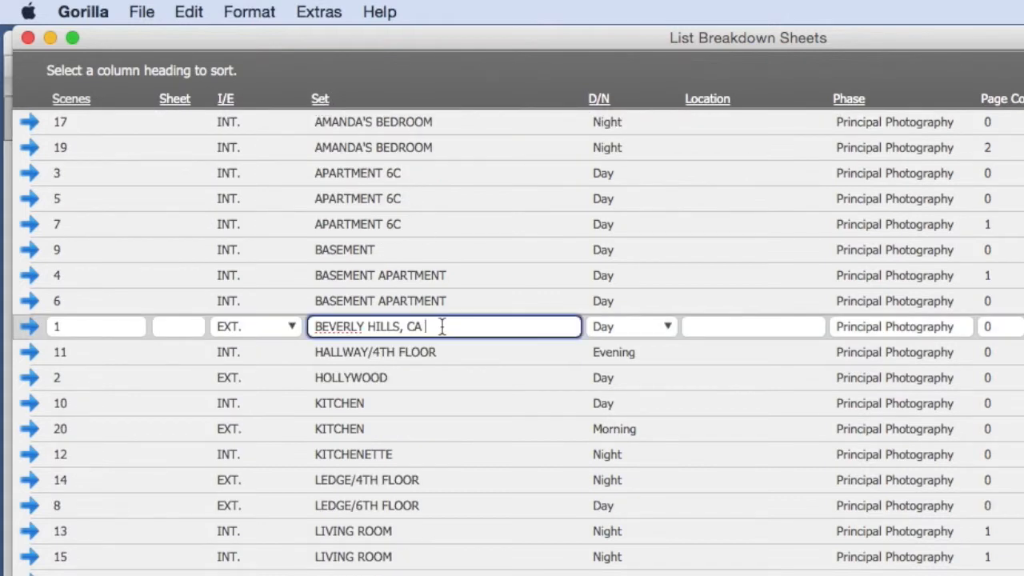
left_click(637, 330)
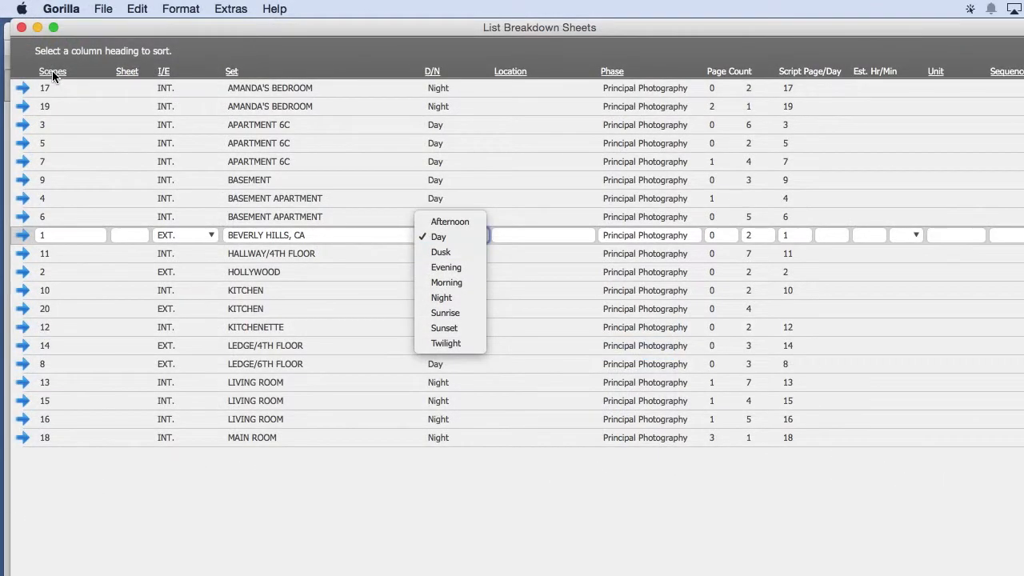
left_click(52, 70)
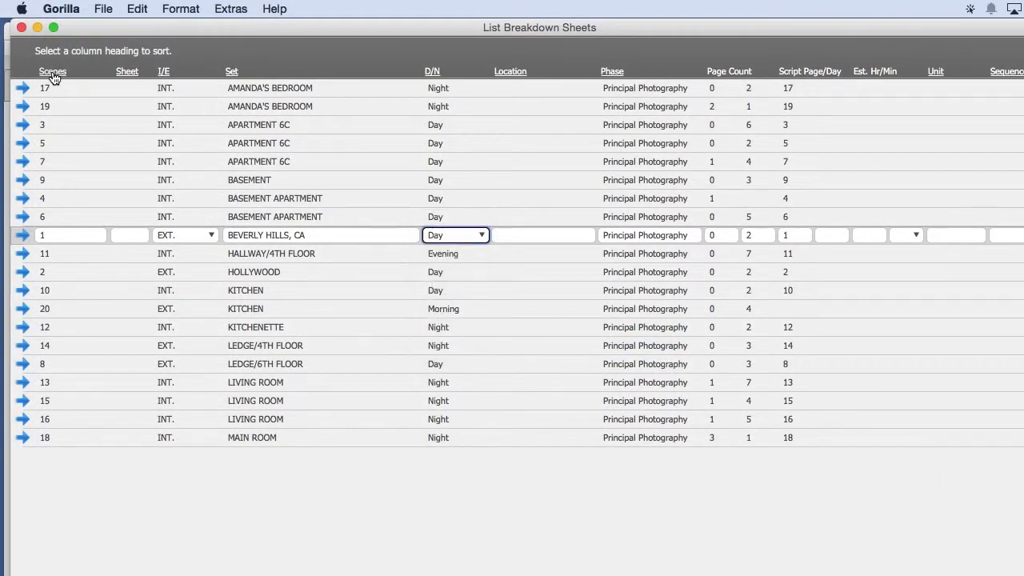
left_click(52, 71)
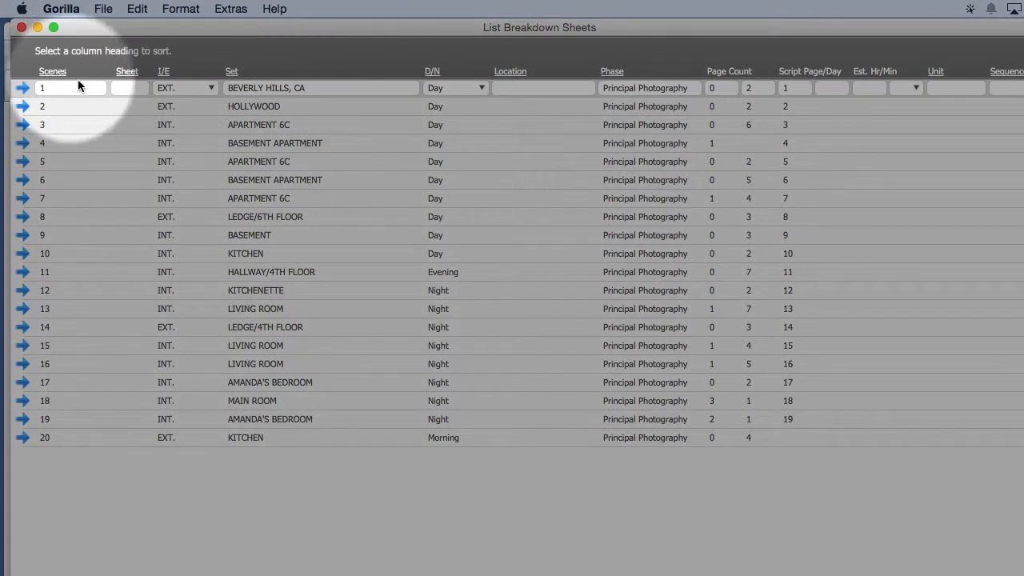
- Number the sheets of all listed scenes automatically with Renumber Sheets
left_click(130, 86)
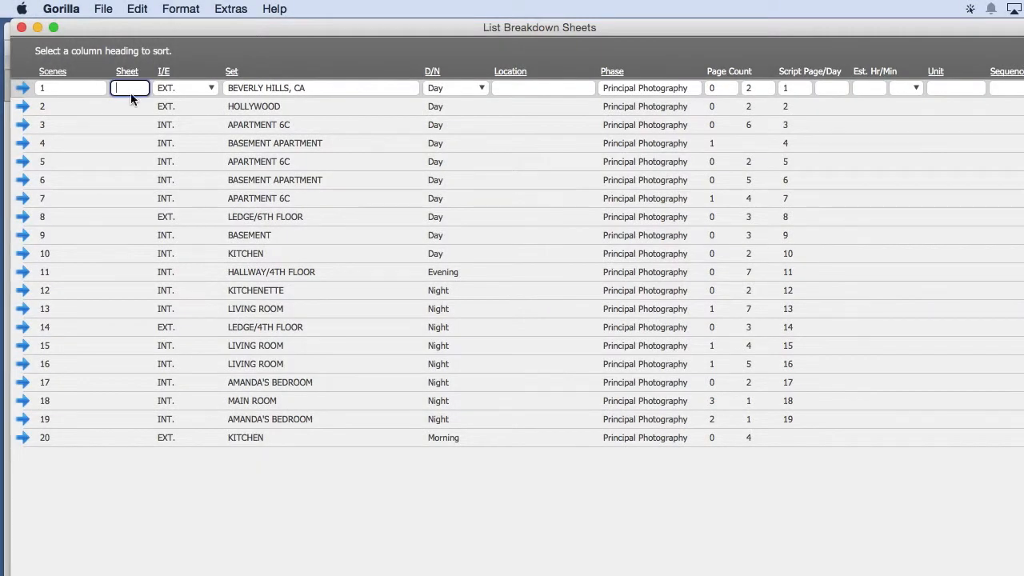
left_click(129, 110)
left_click(128, 126)
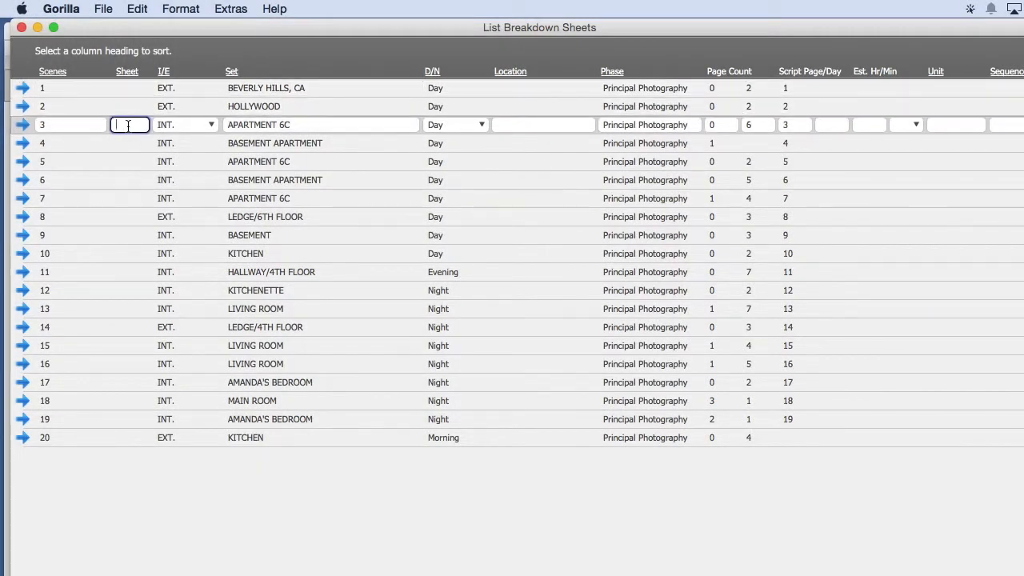
left_click(126, 88)
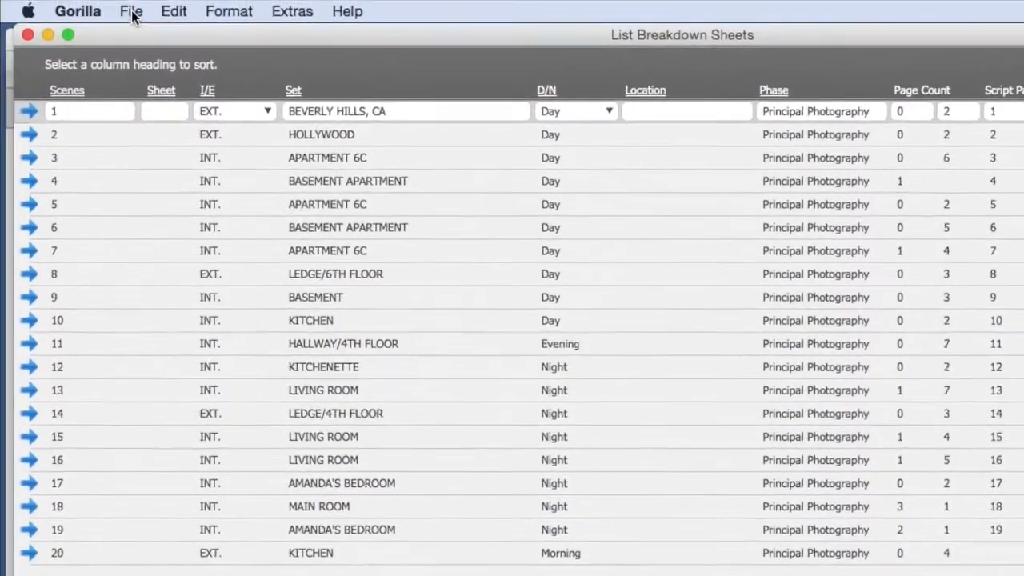
left_click(132, 14)
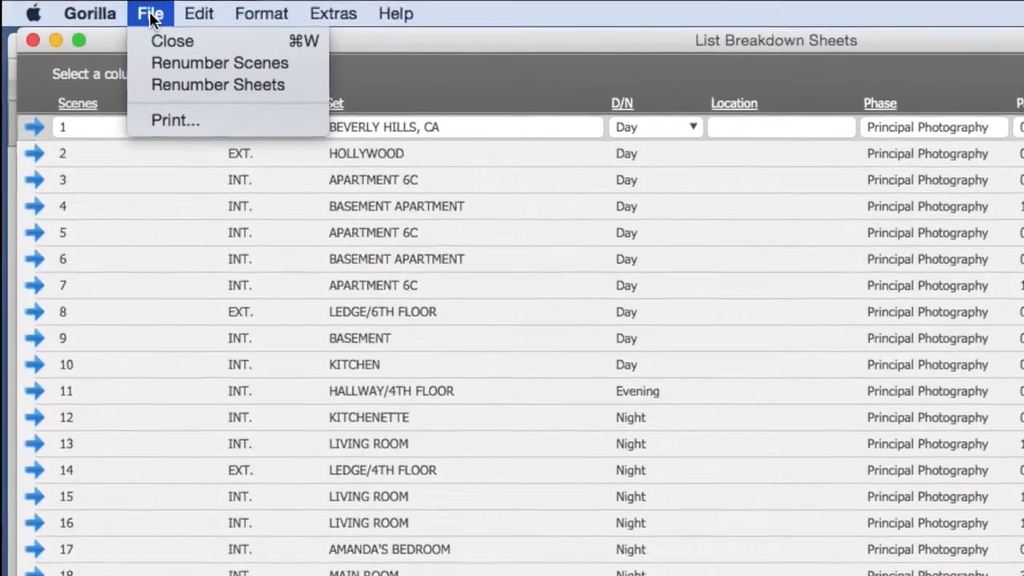
left_click(318, 85)
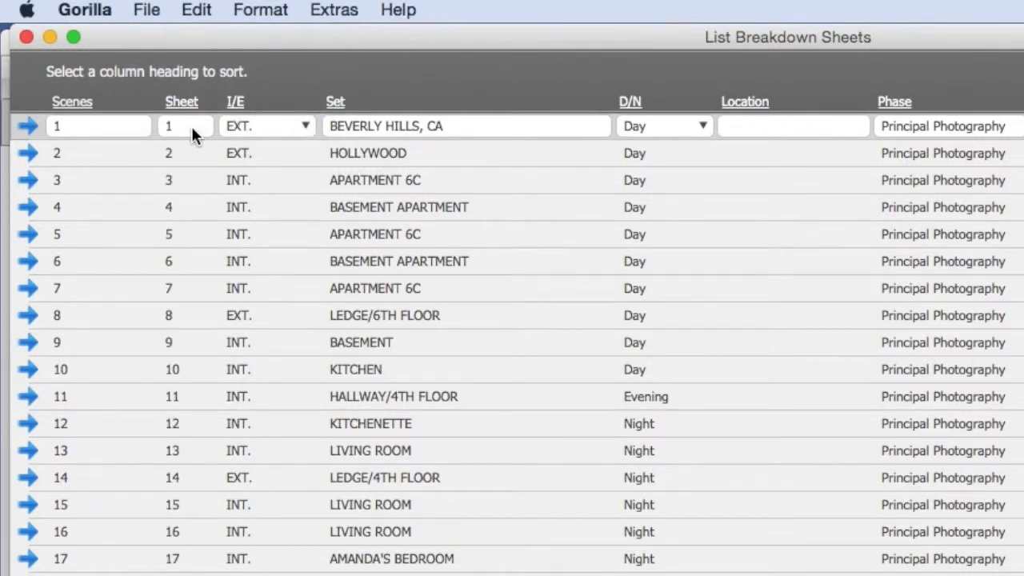
- Change the scene number of scene 4, Basement Apartment, to 4A and of scene 5, Apartment 6C, to 5B
left_click(81, 155)
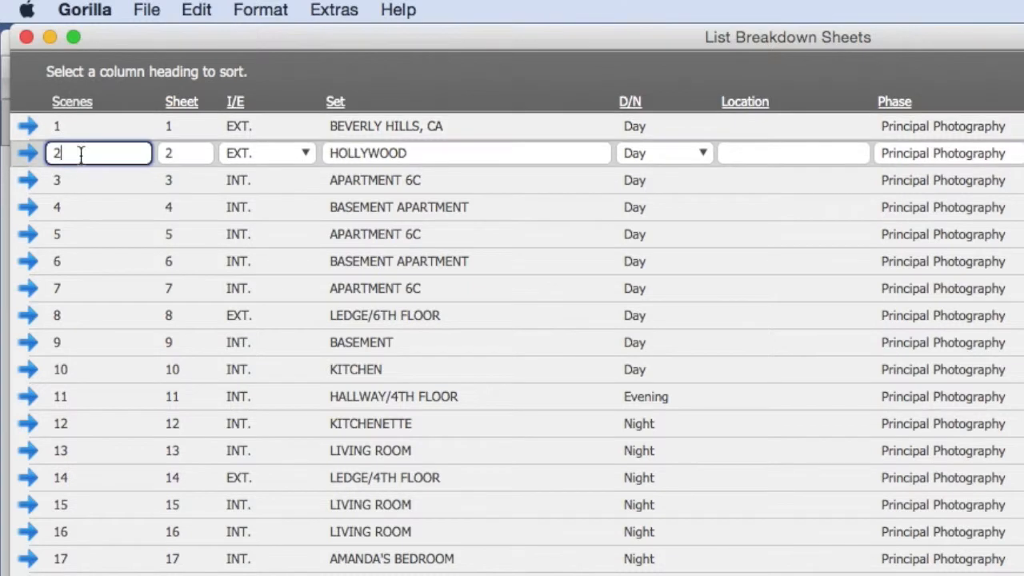
left_click(73, 183)
left_click(74, 211)
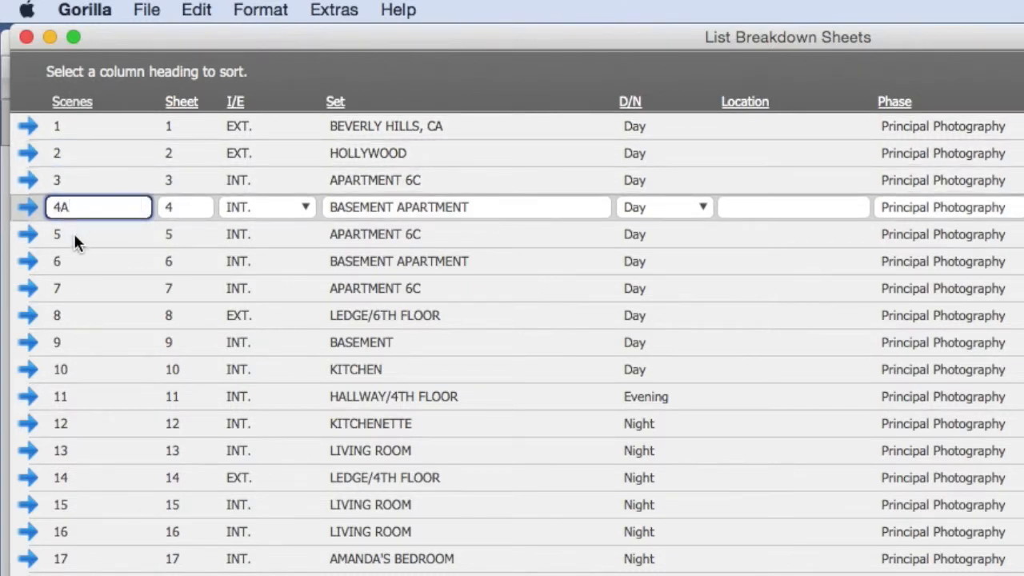
left_click(75, 235)
type("B")
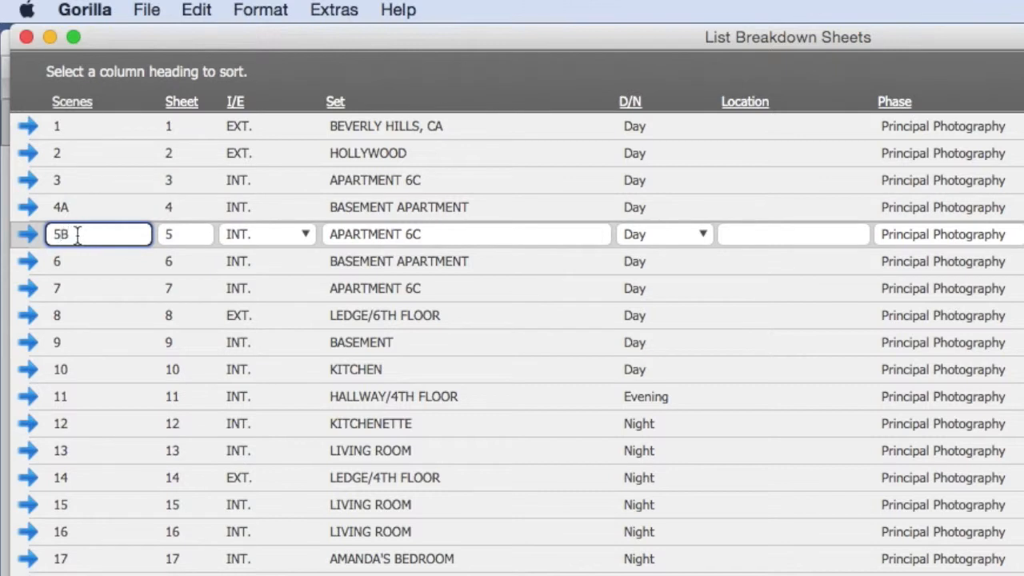
left_click(304, 86)
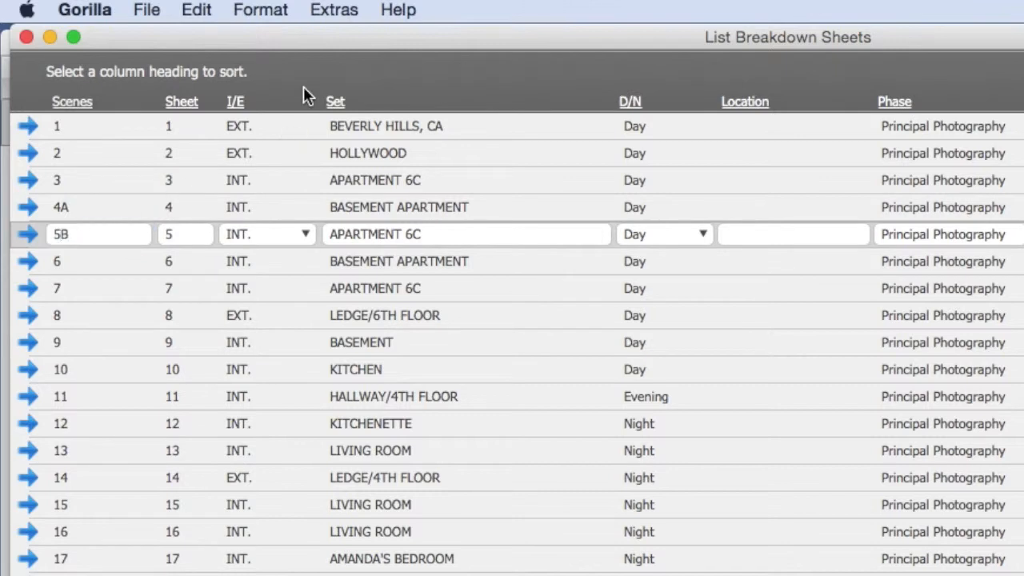
- Renumber all listed scenes automatically and open the breakdown sheet of scene 8, Ledge/6th Floor
left_click(141, 9)
left_click(255, 60)
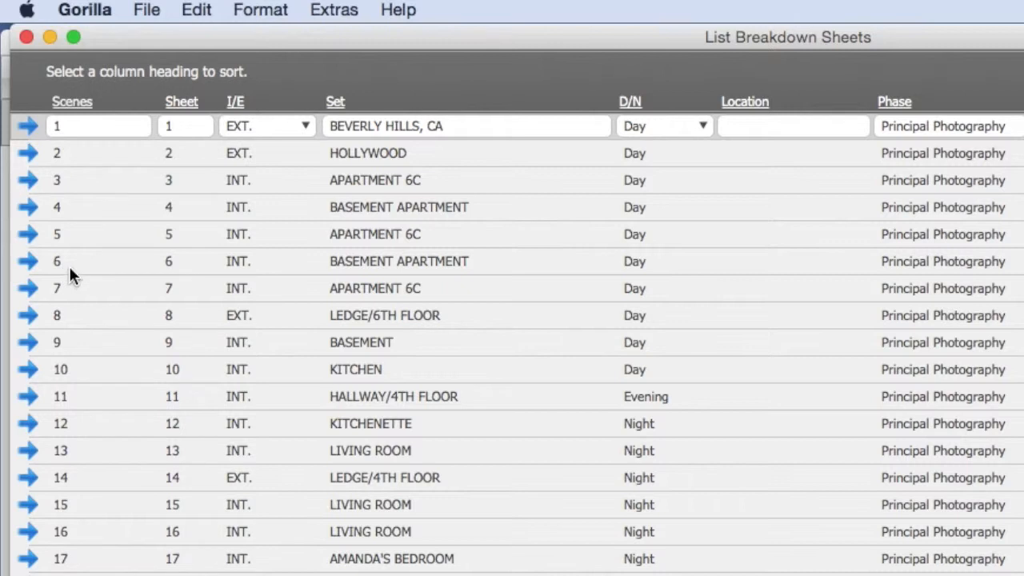
left_click(26, 318)
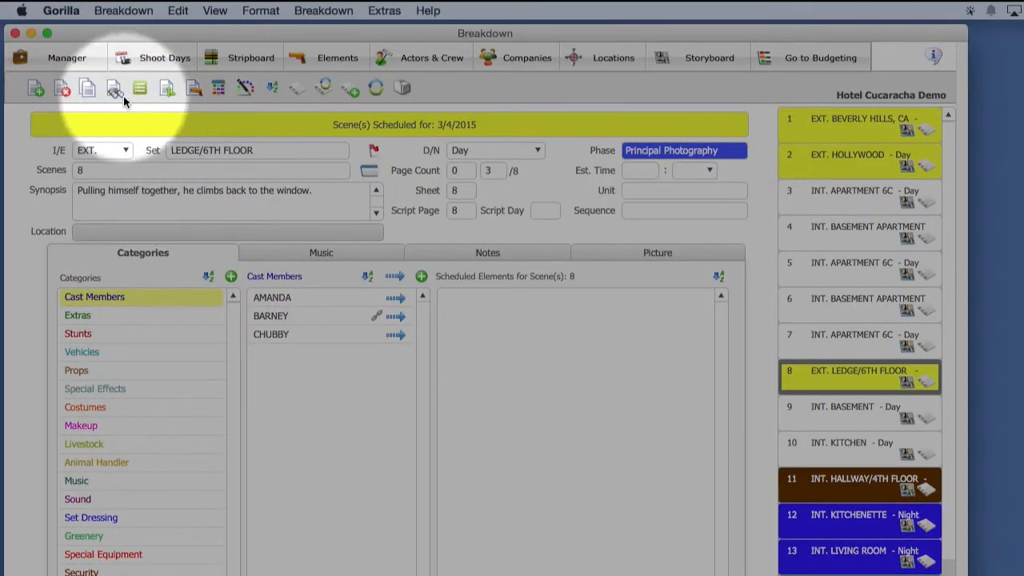
- Find the breakdown sheets that contain the prop plunger or the costume white sandals, and close the results after viewing them
left_click(114, 88)
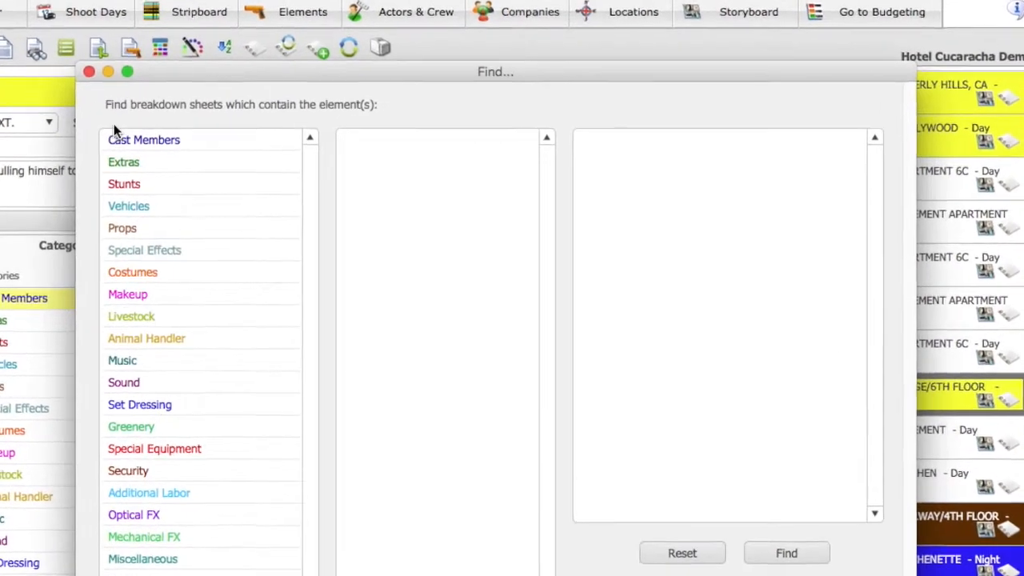
left_click(136, 229)
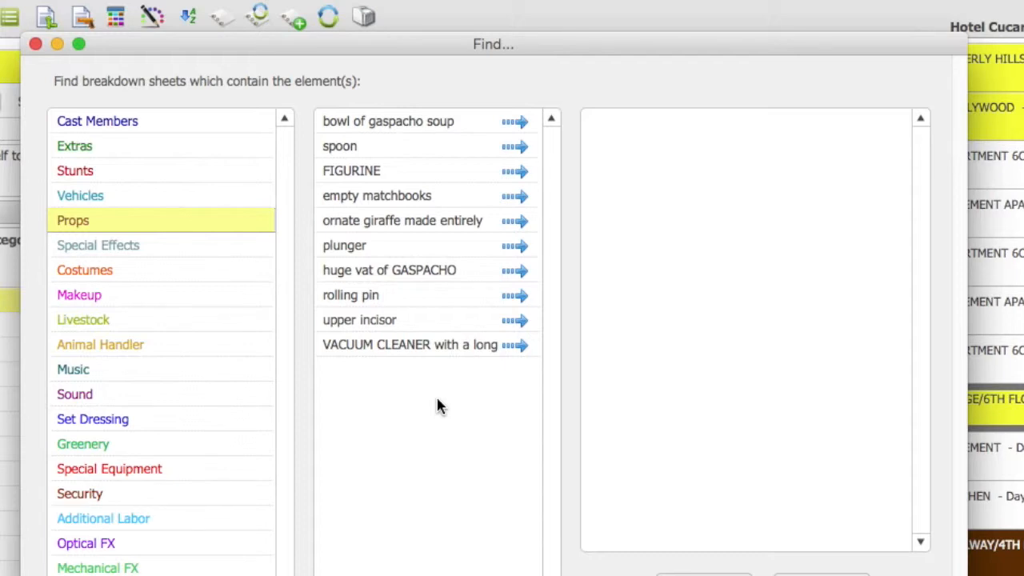
left_click(434, 248)
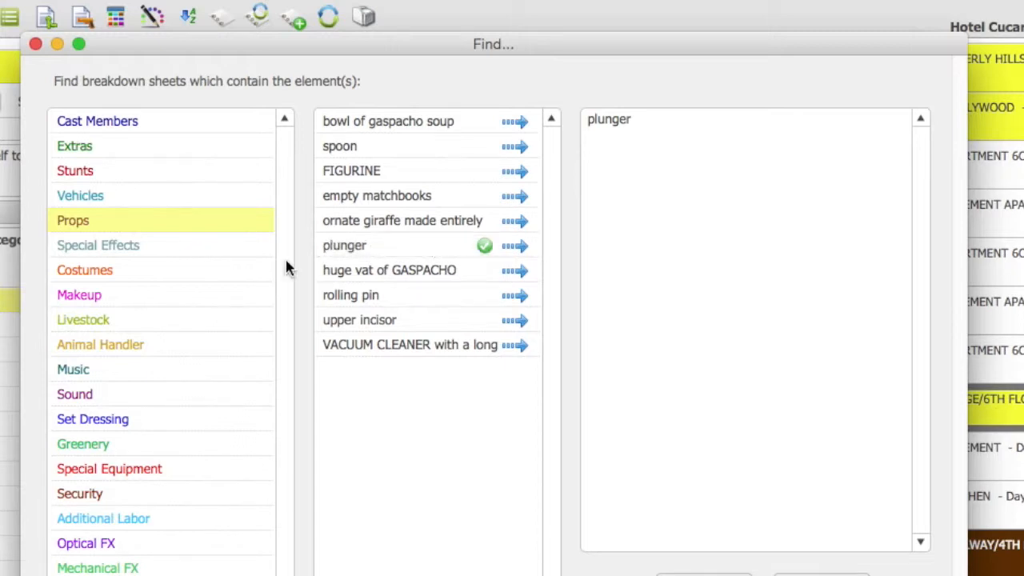
left_click(211, 270)
left_click(424, 148)
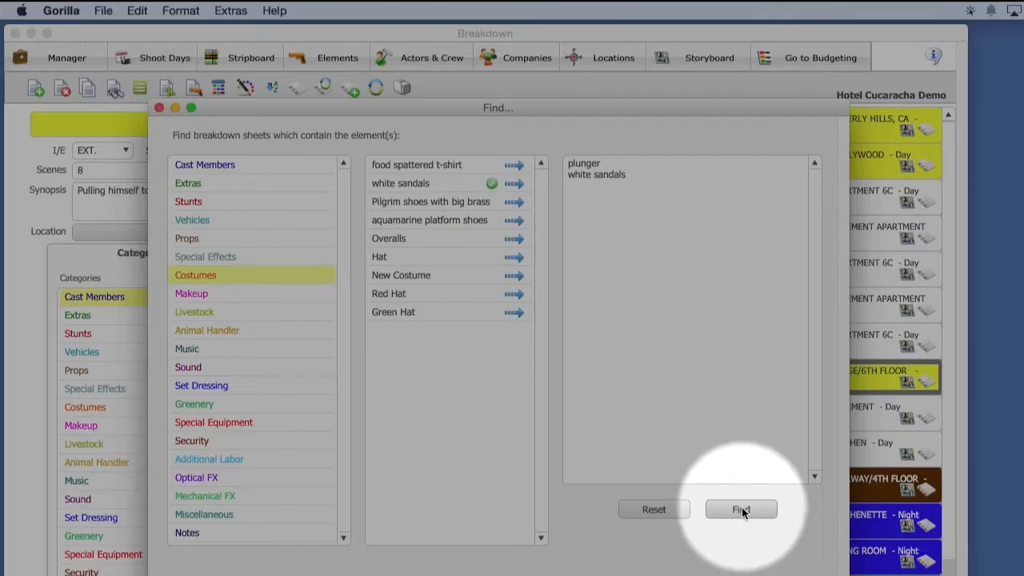
left_click(741, 510)
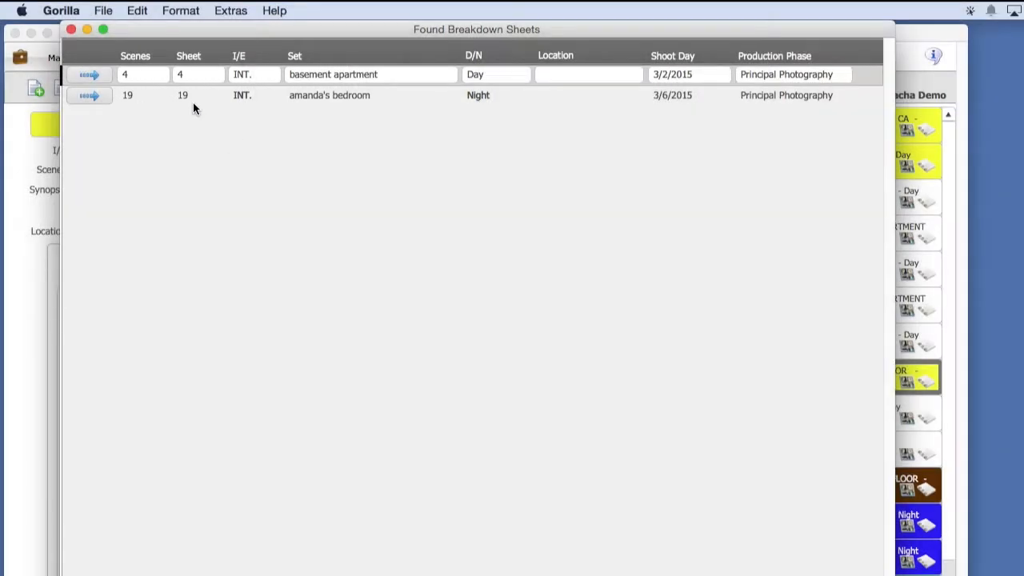
left_click(71, 31)
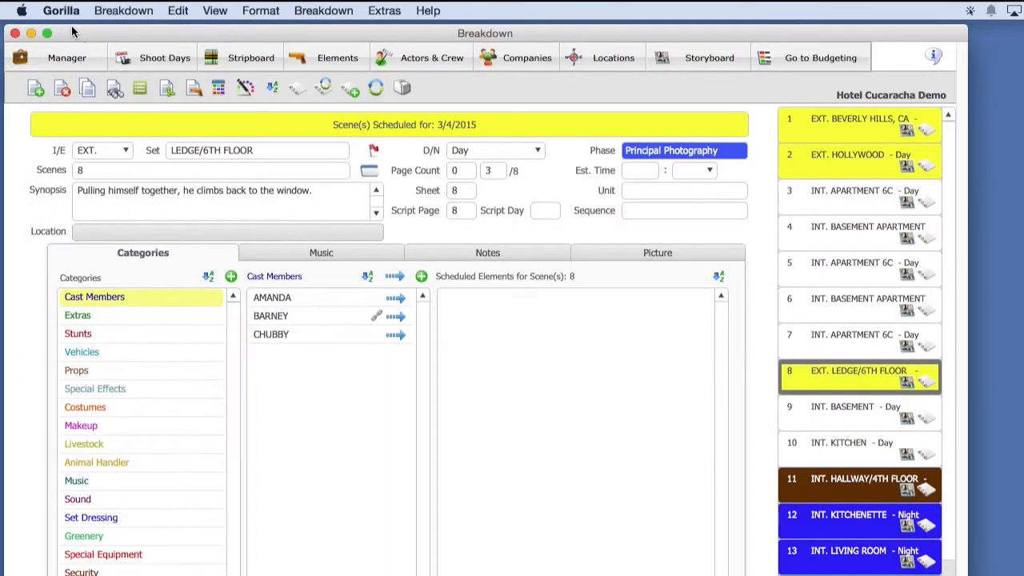
- Add the props huge vat of GASPACHO and rolling pin to the breakdown sheet of scene 20, Kitchen
scroll(873, 523, "down", 3)
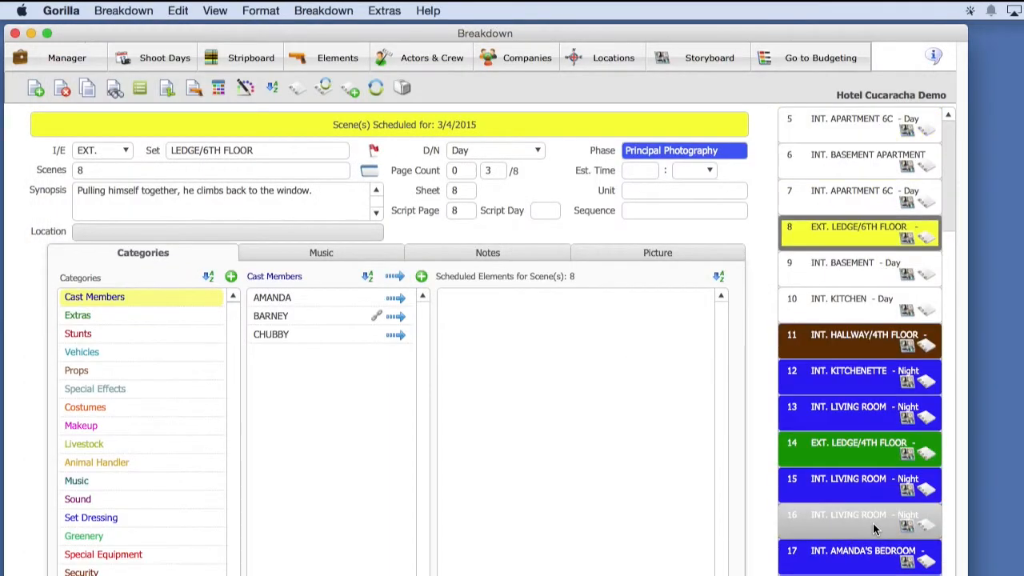
left_click(872, 575)
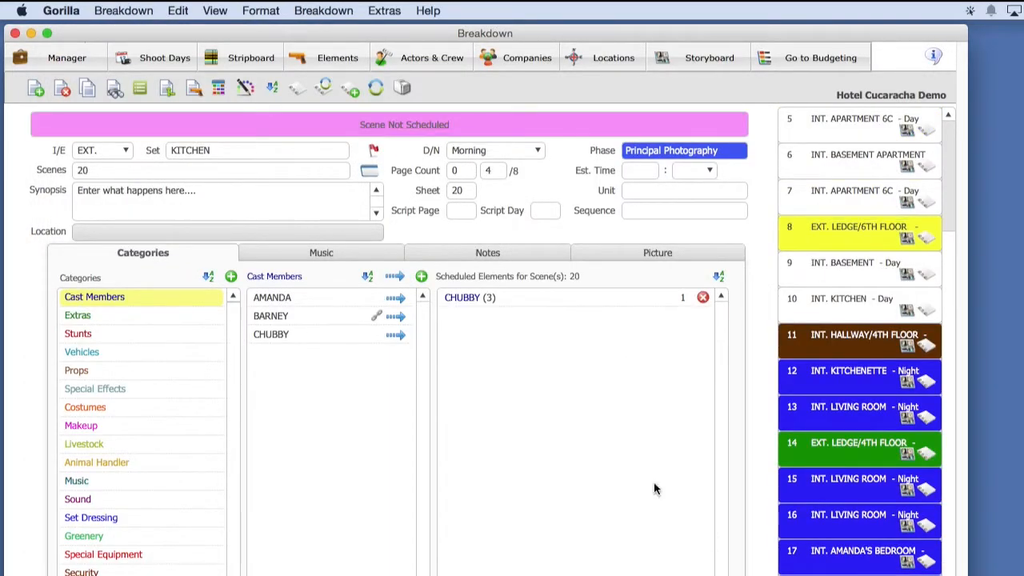
left_click(103, 369)
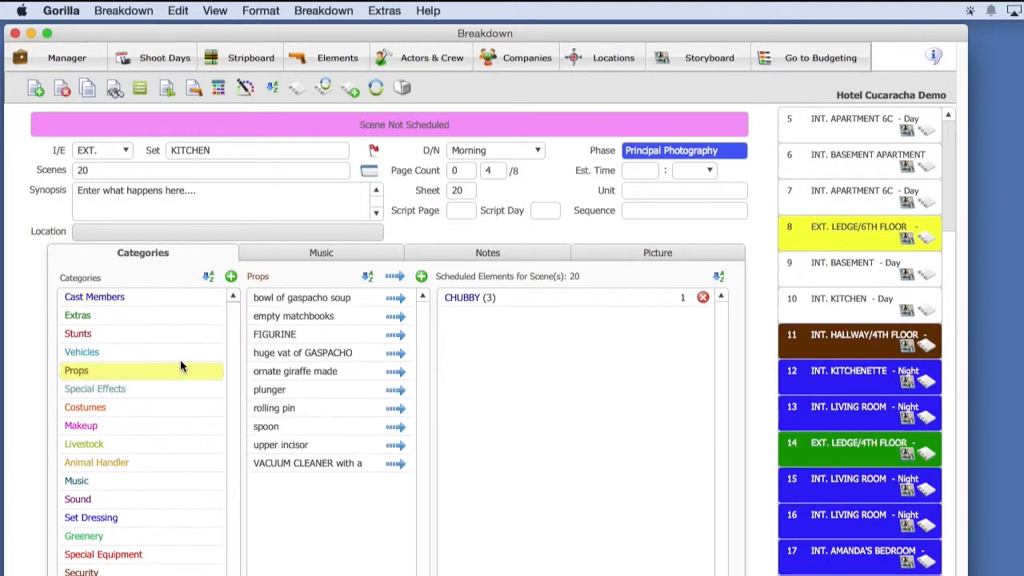
double_click(333, 354)
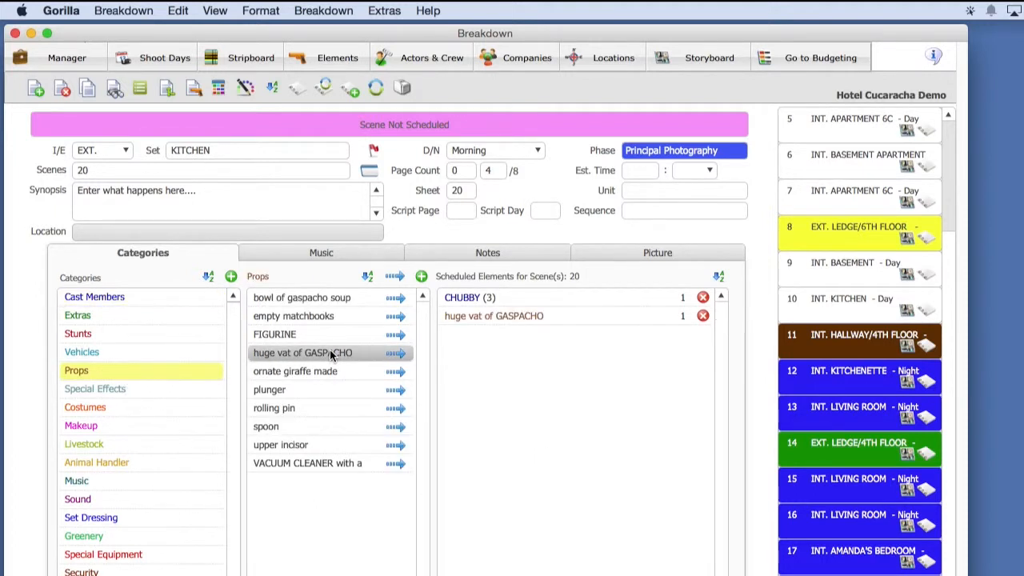
double_click(313, 406)
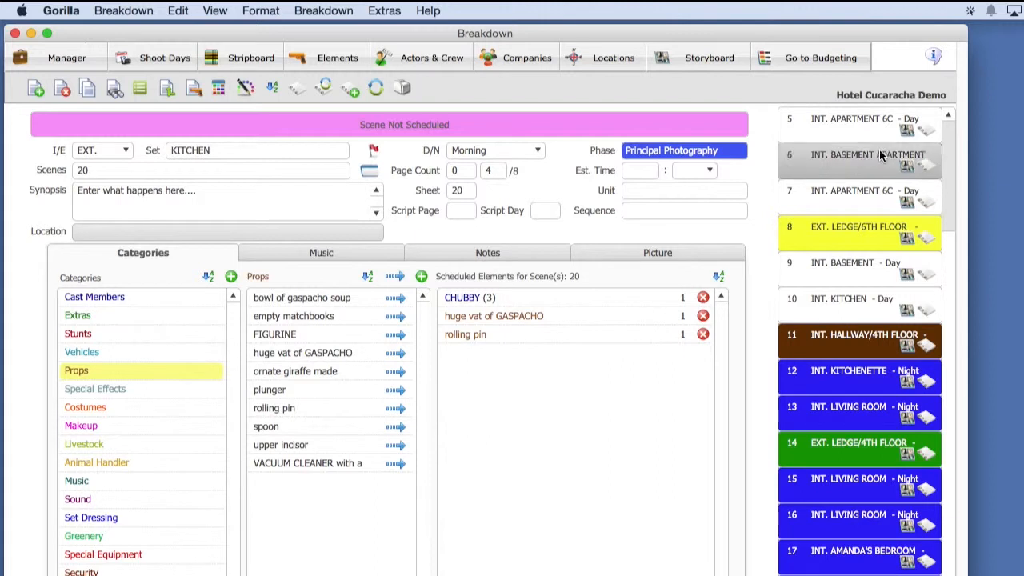
- Merge the scene 20 breakdown sheet into the sheet of scene 11, Hallway/4th Floor
left_click(857, 127)
left_click(837, 192)
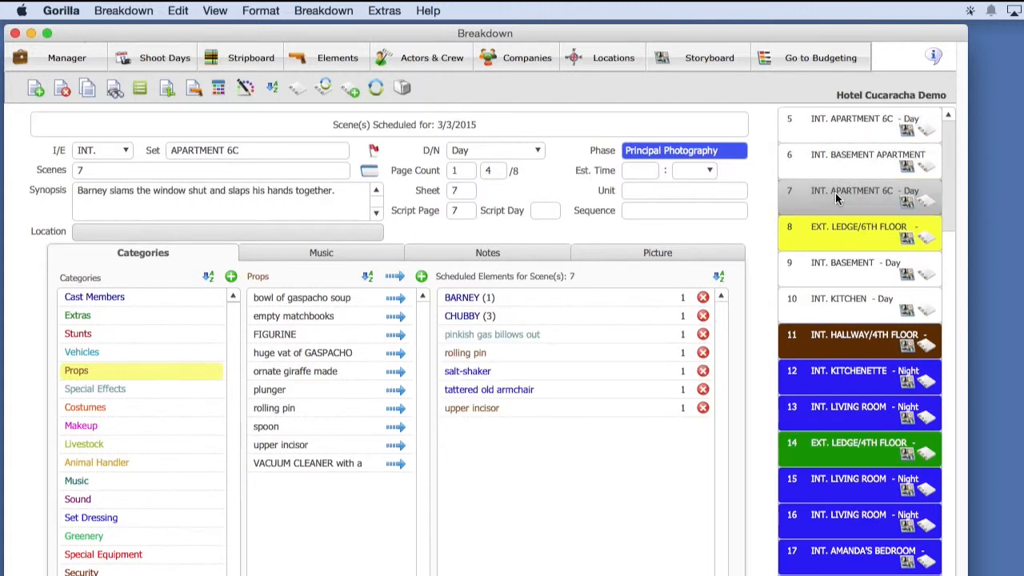
left_click(832, 338)
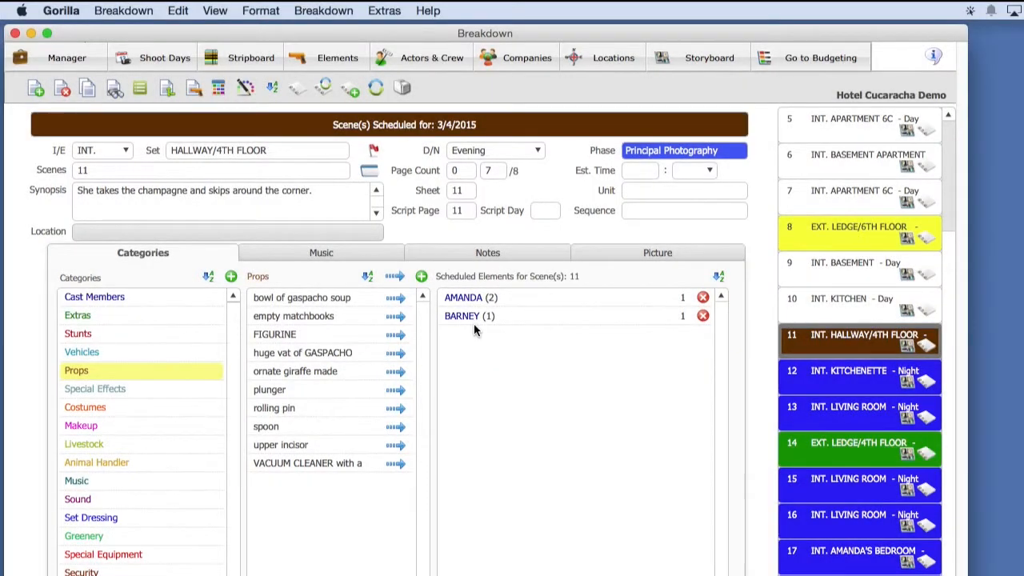
left_click(480, 322)
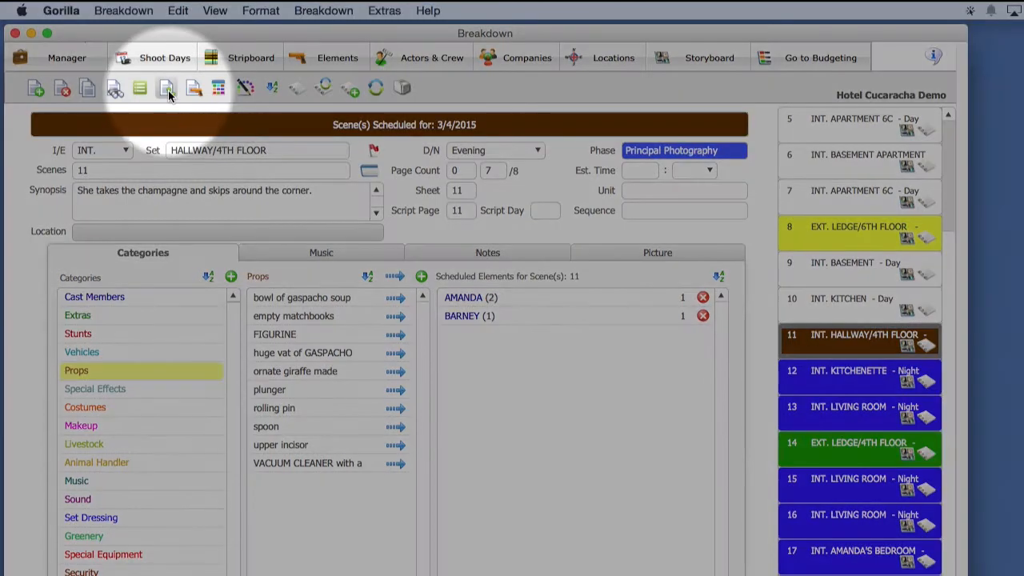
left_click(167, 90)
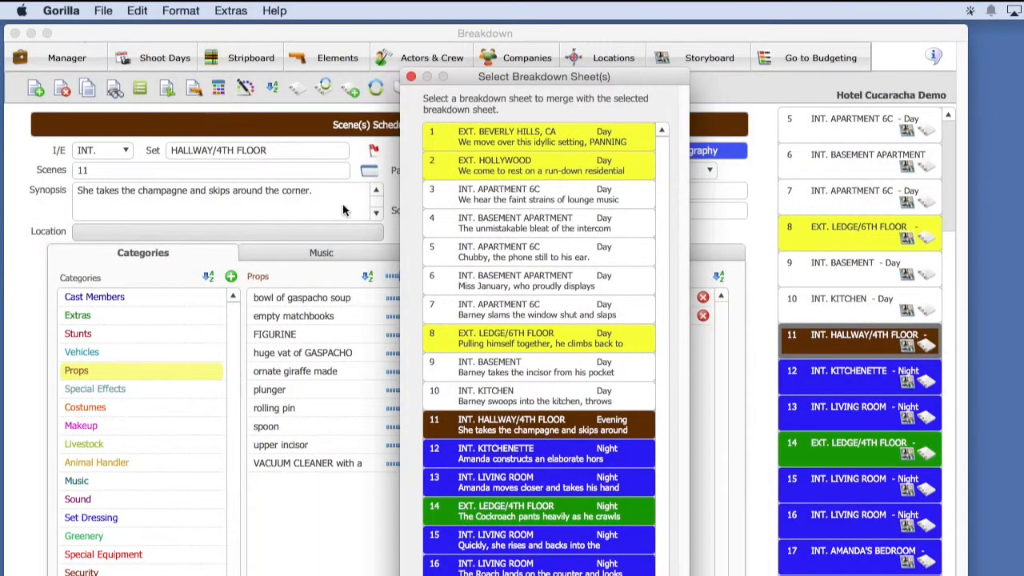
left_click_drag(554, 77, 515, 38)
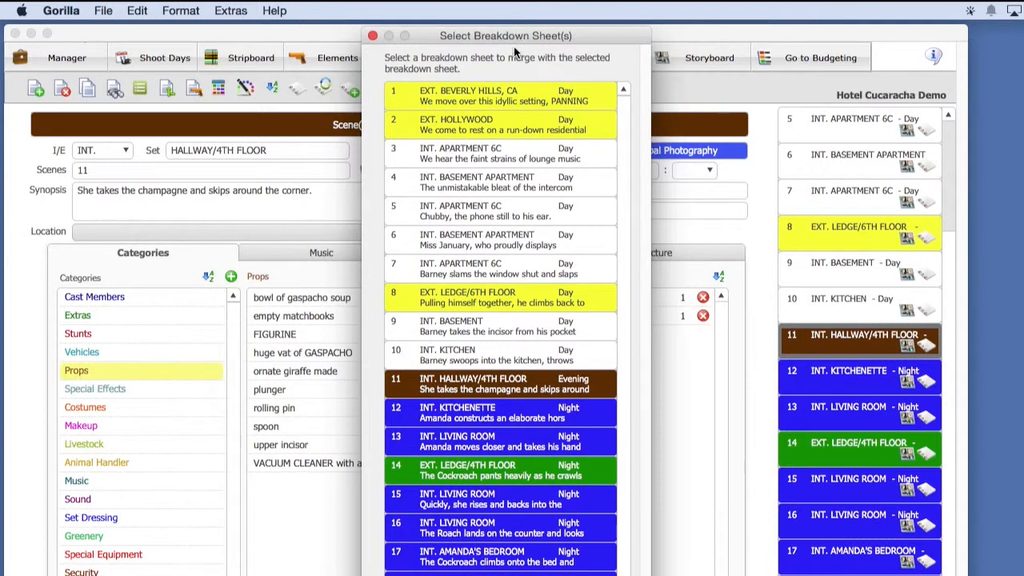
scroll(501, 329, "down", 1)
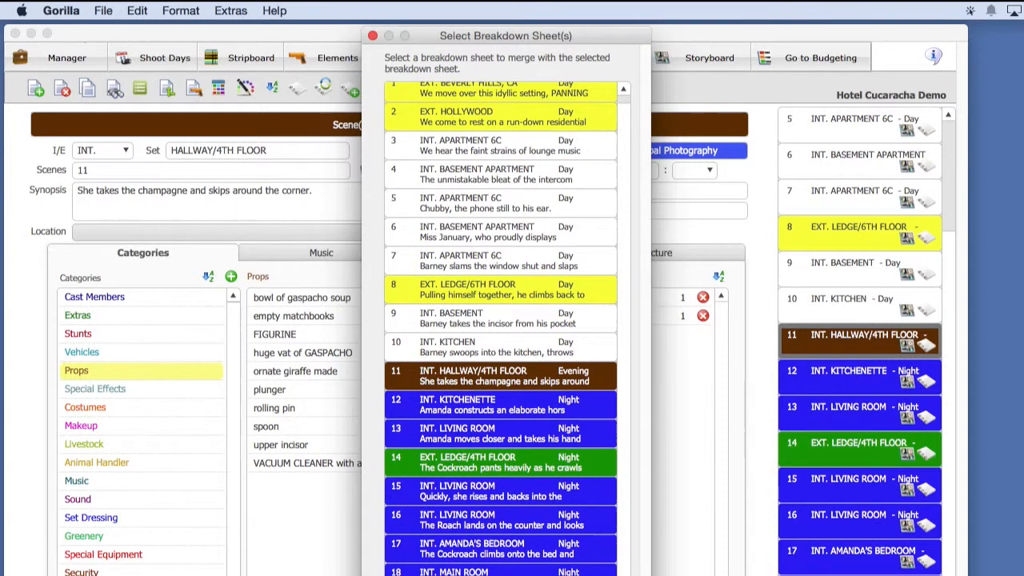
left_click(512, 405)
left_click(663, 312)
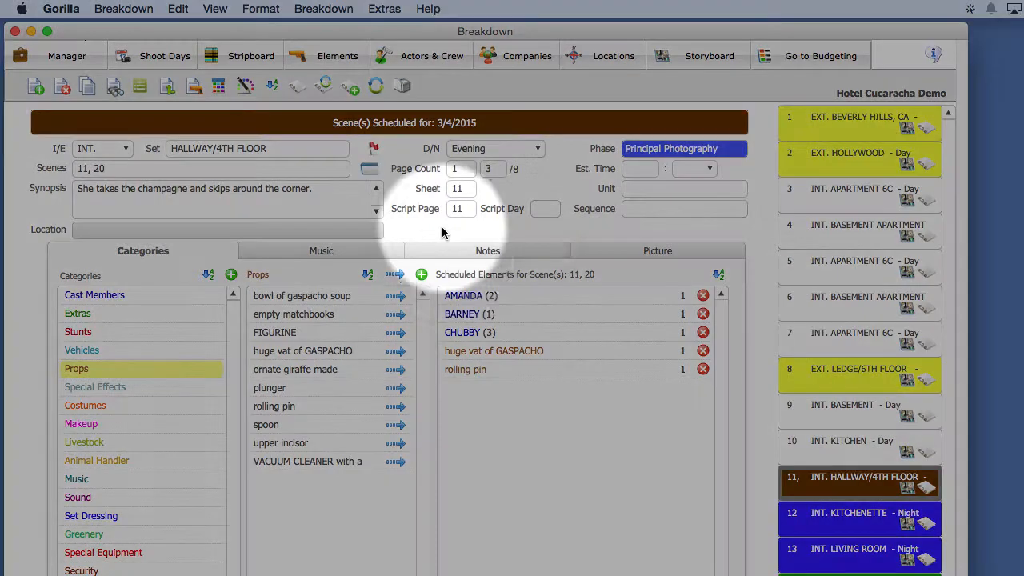
left_click(457, 368)
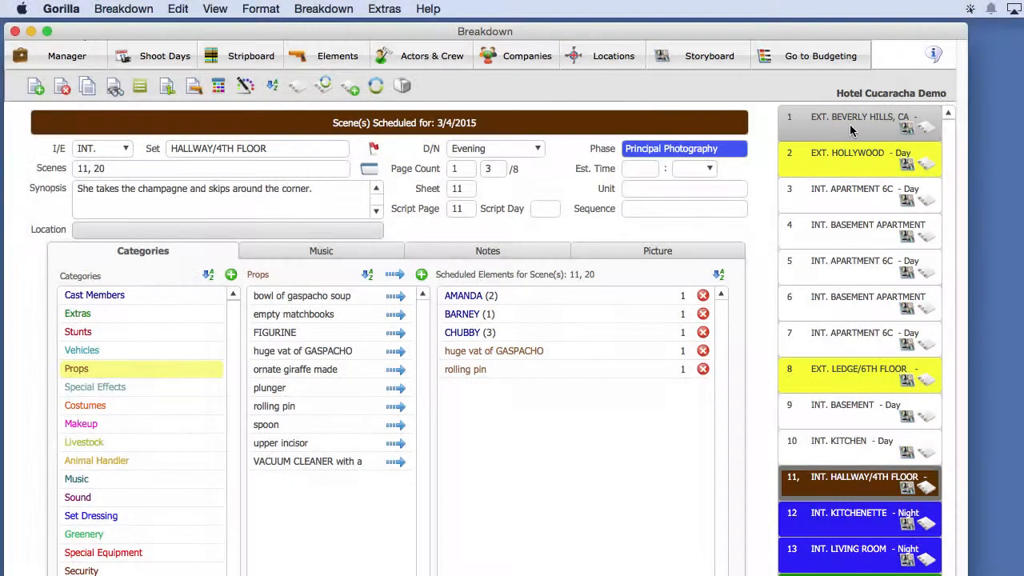
- Copy all elements from the merged scene 11, 20 breakdown sheet to scene 1, Beverly Hills, CA
left_click(851, 128)
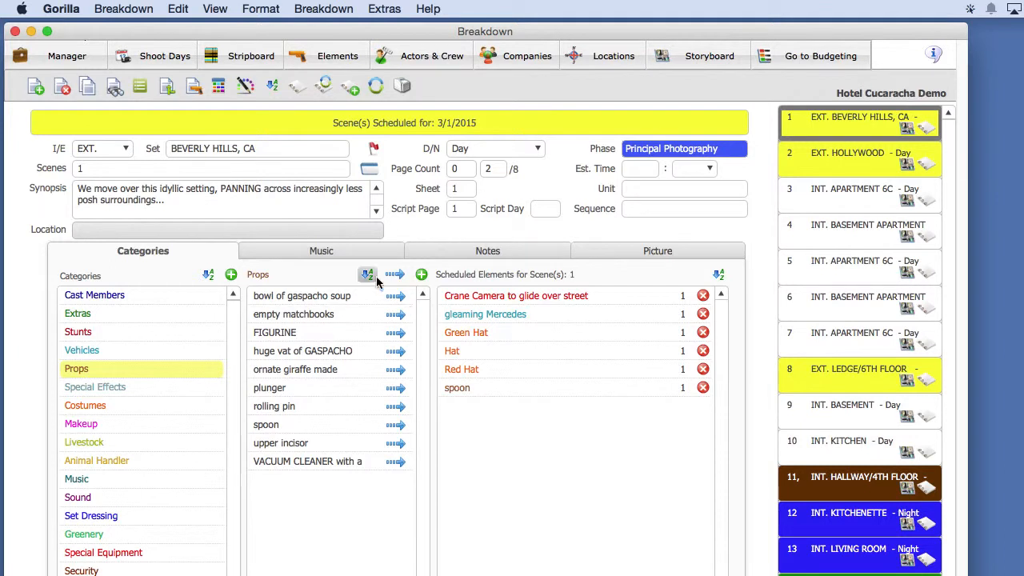
left_click(192, 89)
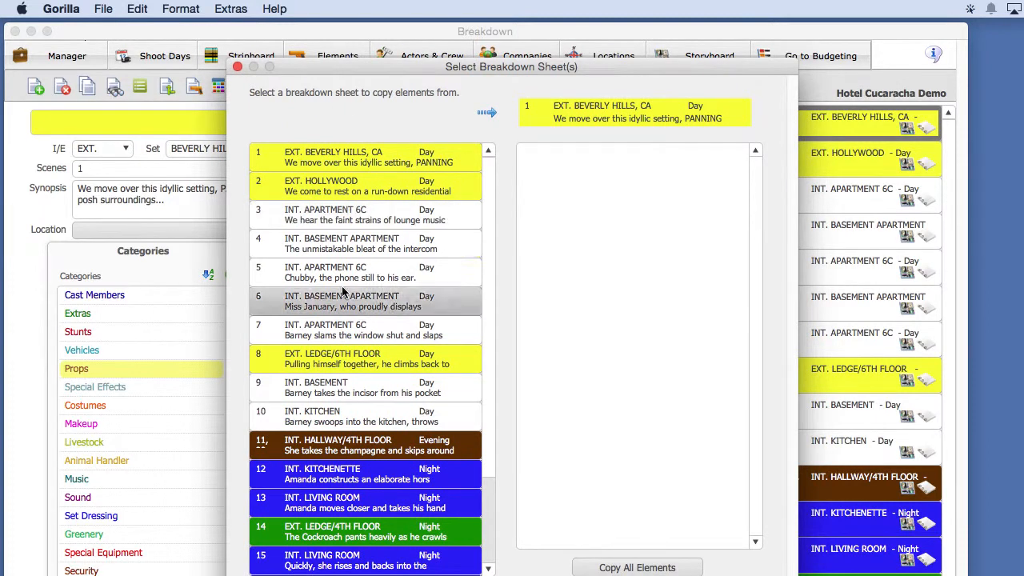
left_click(322, 445)
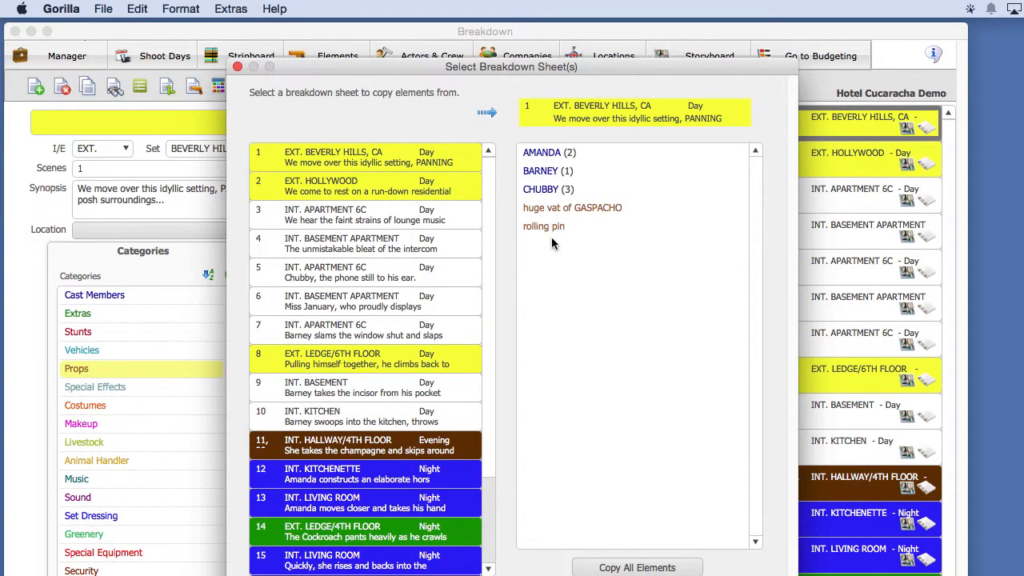
left_click_drag(659, 66, 638, 27)
left_click(624, 527)
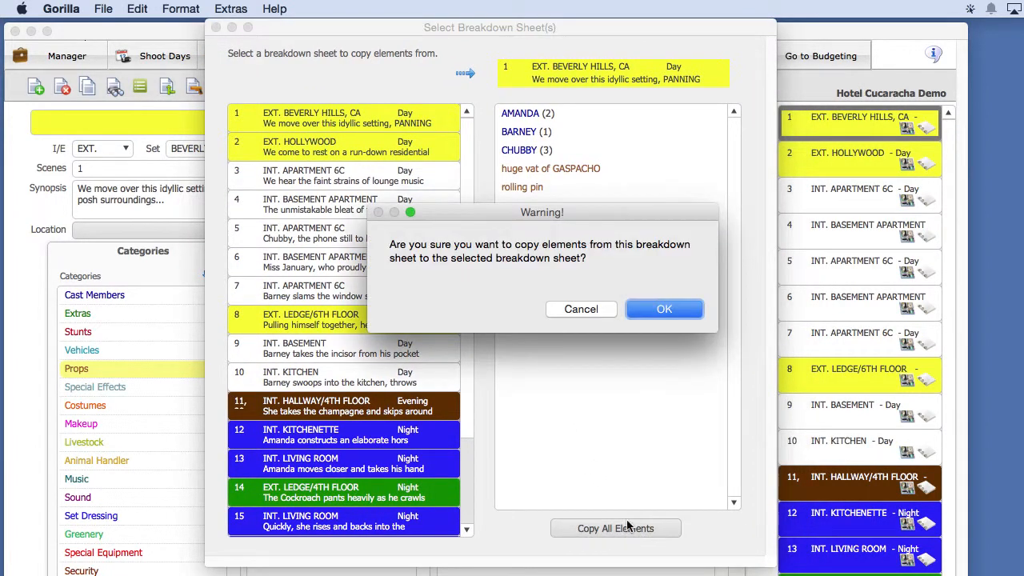
left_click(657, 308)
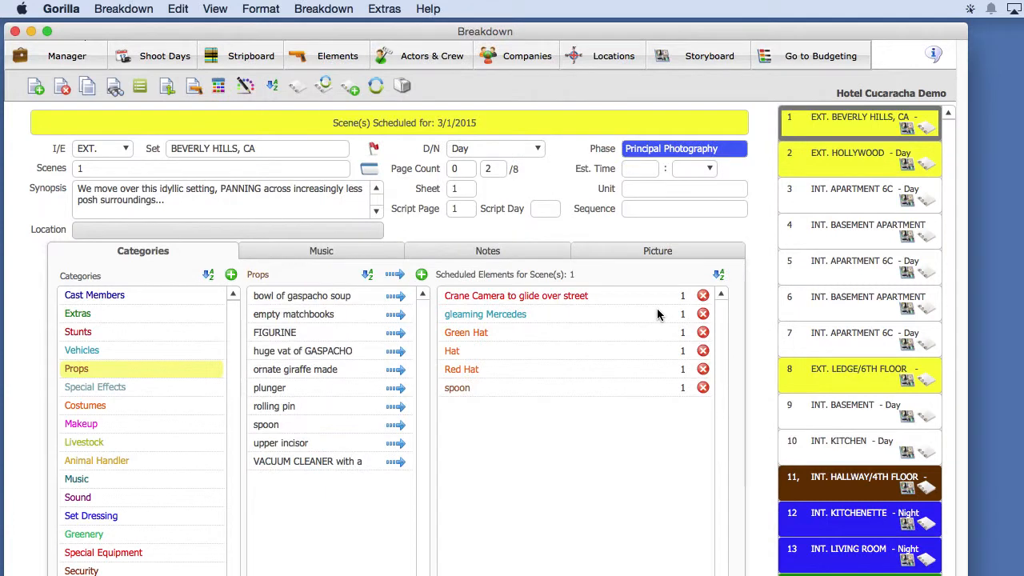